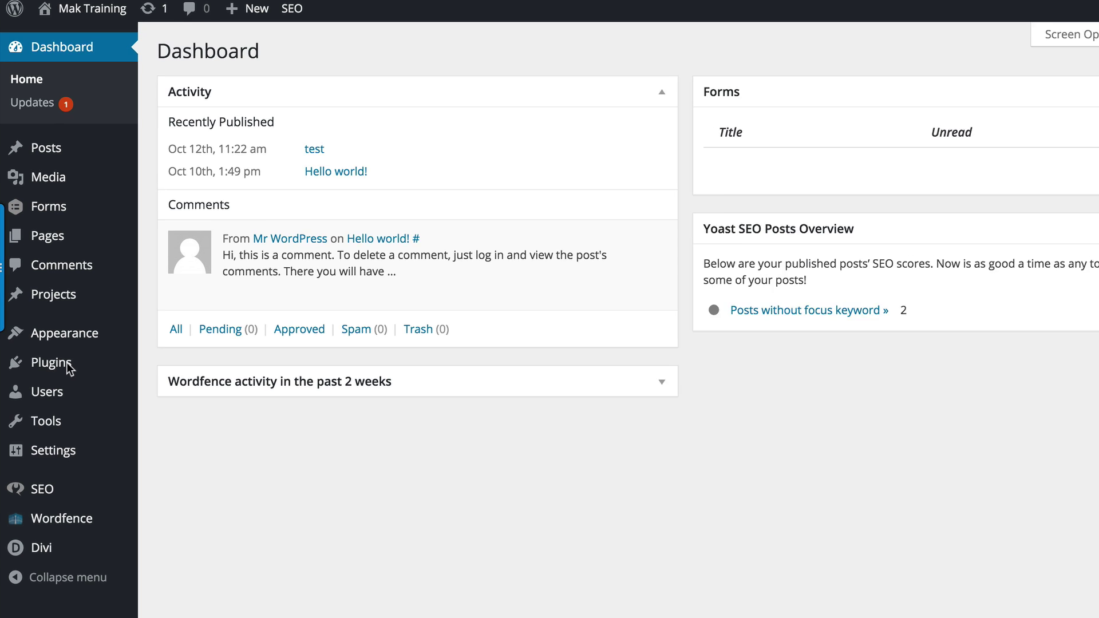
# Open the Add New plugins page from the Plugins menu
pyautogui.moveTo(63, 362)
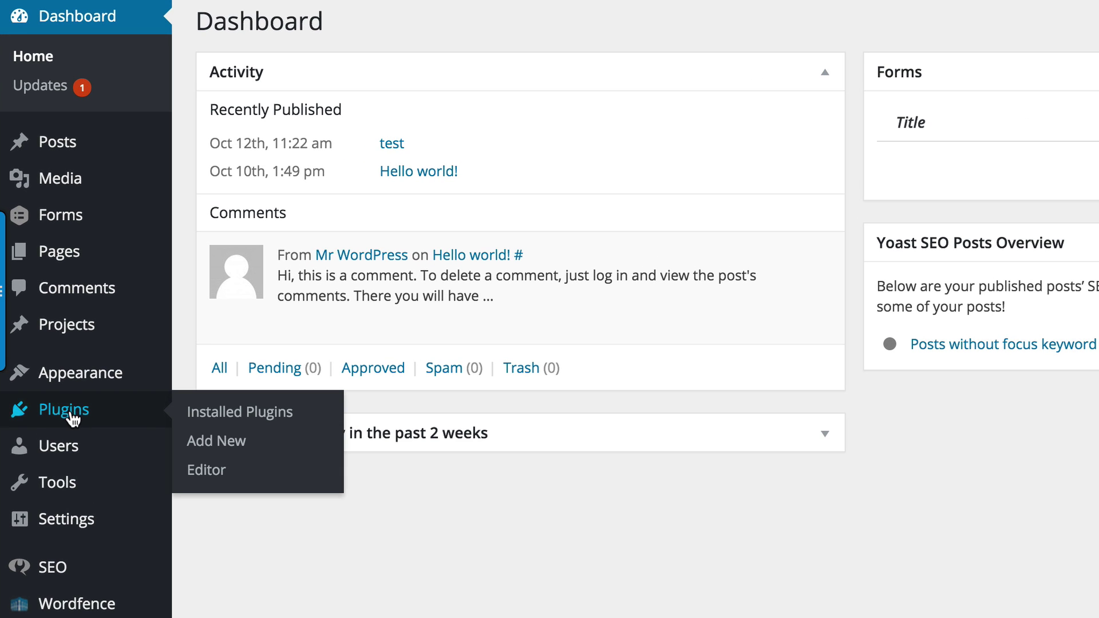
pyautogui.click(225, 447)
# Upload woocommerce.zip from the Divishop folder and install it
pyautogui.click(430, 21)
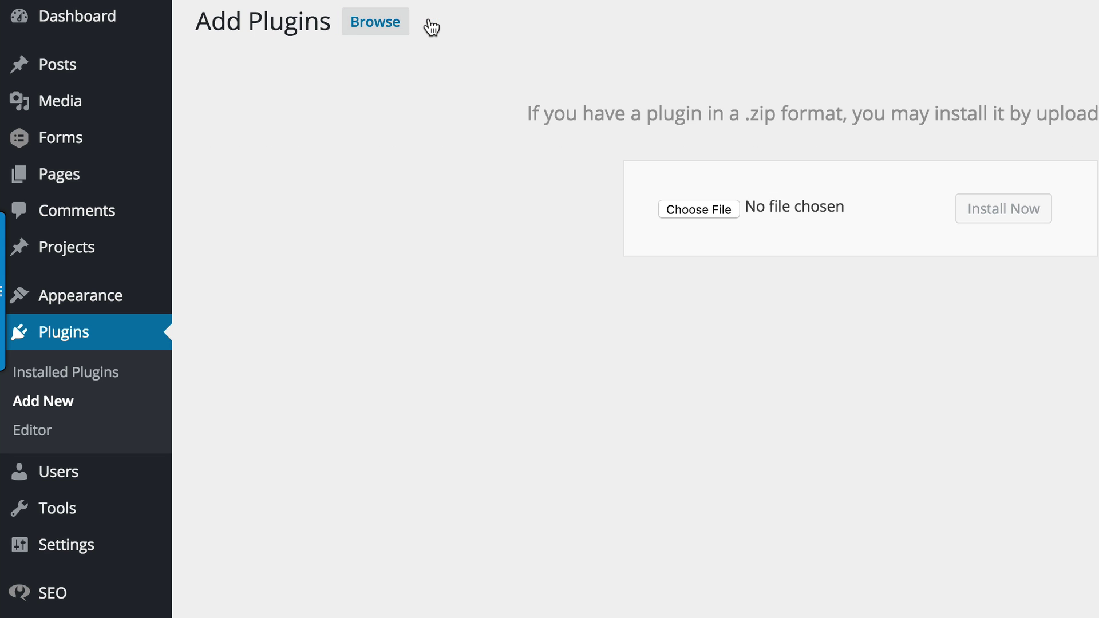
pyautogui.click(679, 213)
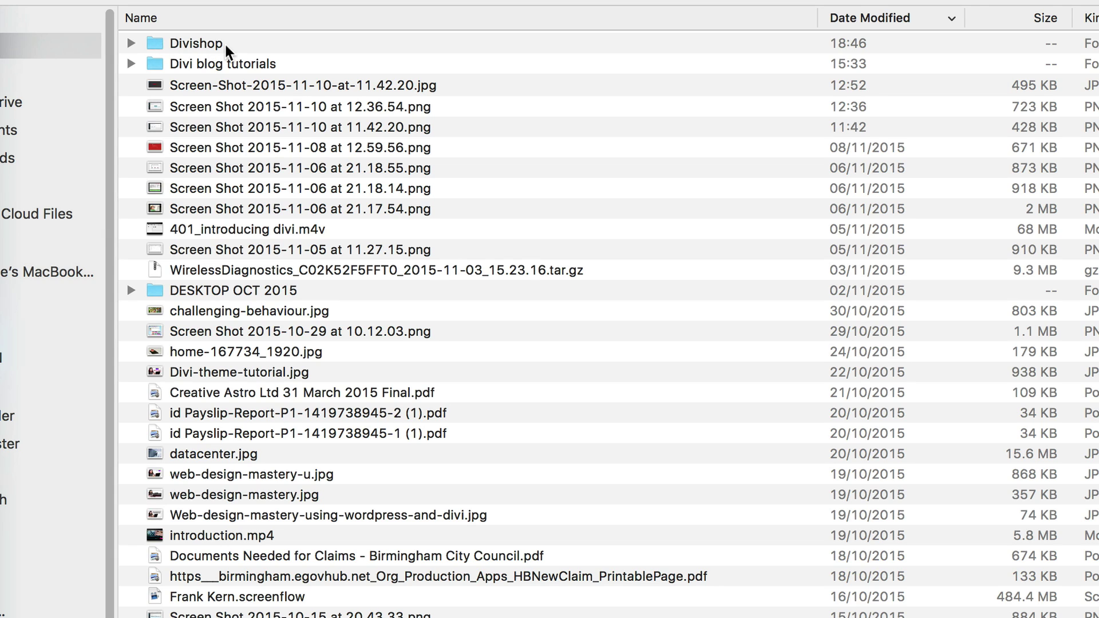
pyautogui.doubleClick(225, 43)
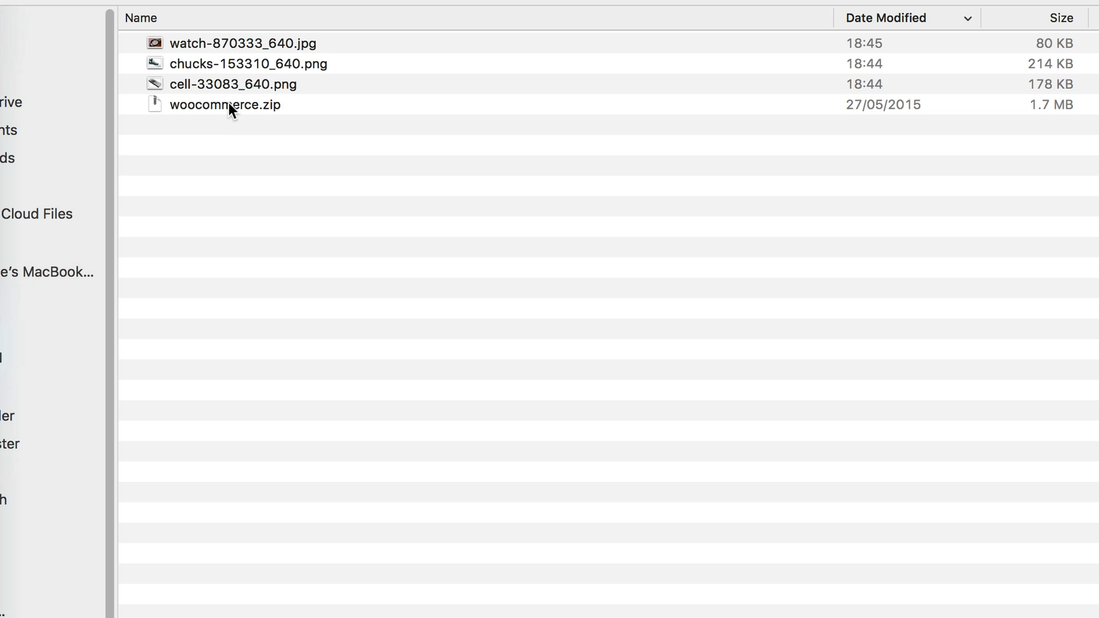
pyautogui.doubleClick(232, 104)
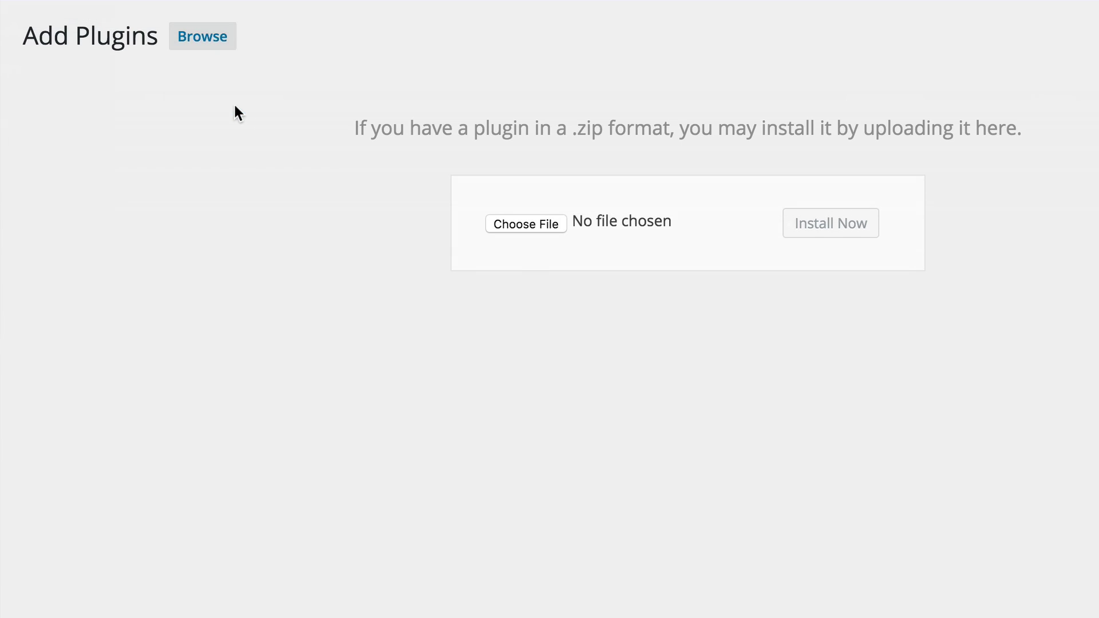
pyautogui.click(837, 232)
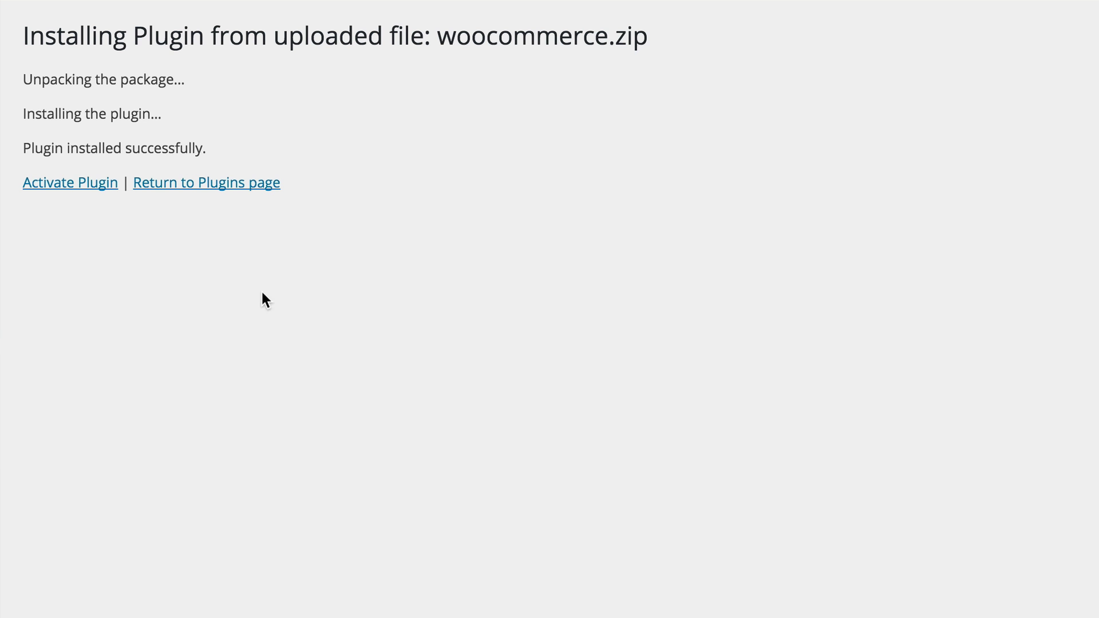
# Activate WooCommerce, create its store pages, and start a new product under Products
pyautogui.click(78, 190)
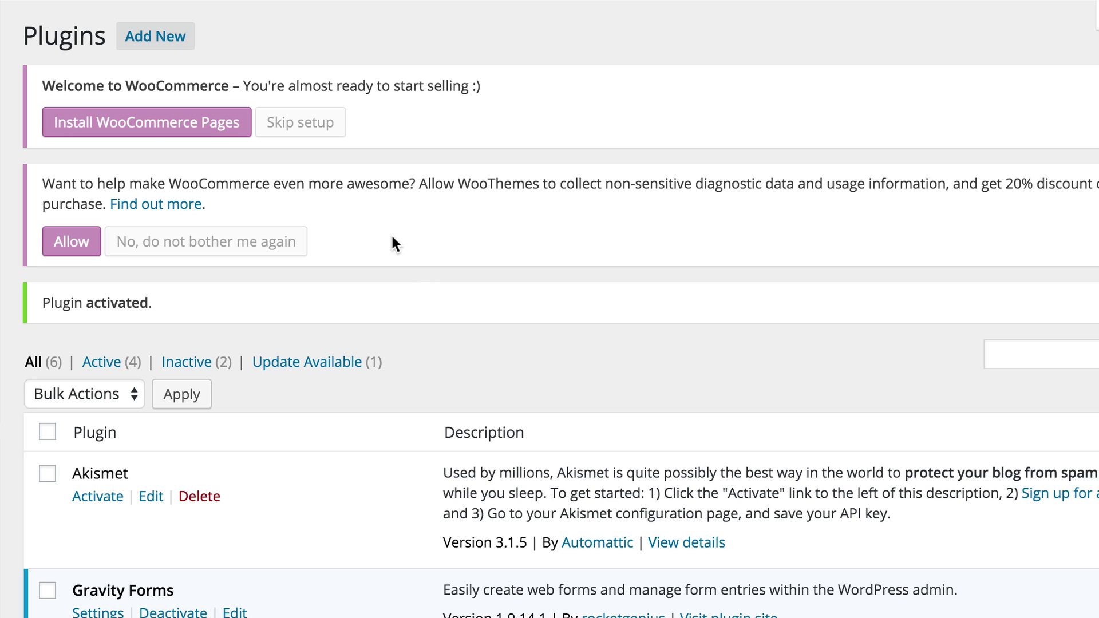
pyautogui.click(174, 132)
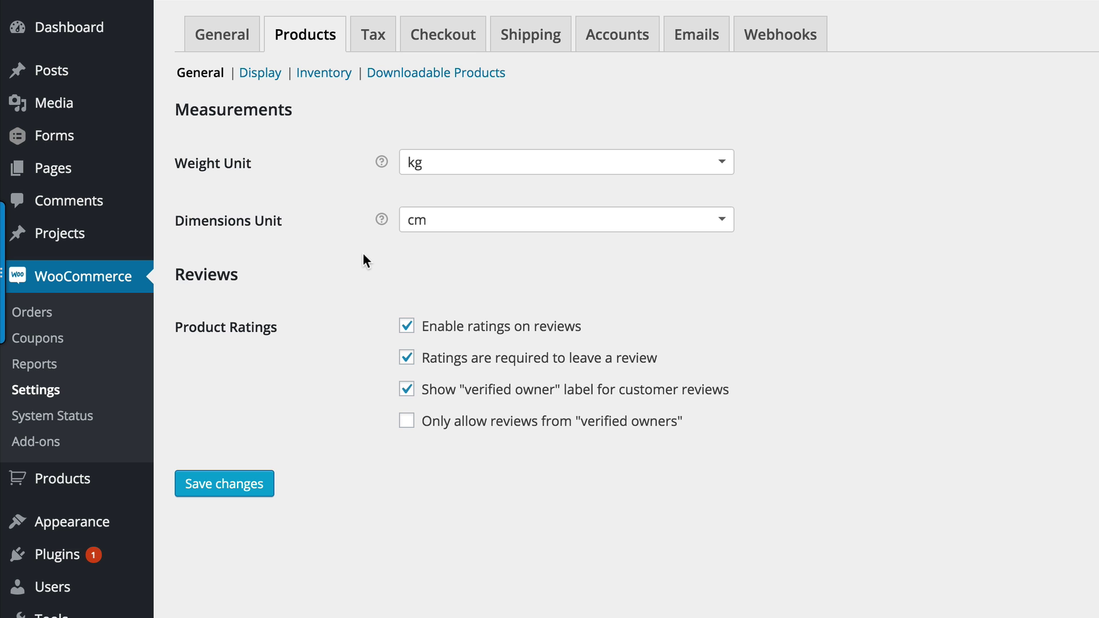
pyautogui.scroll(-2, 312, 317)
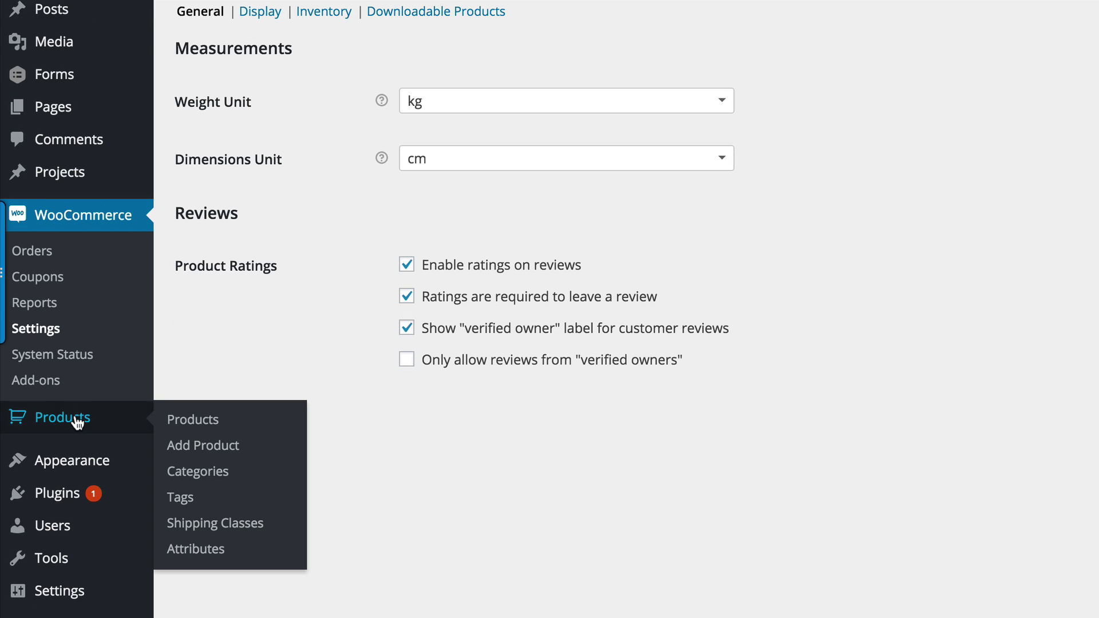
pyautogui.moveTo(75, 415)
pyautogui.click(205, 450)
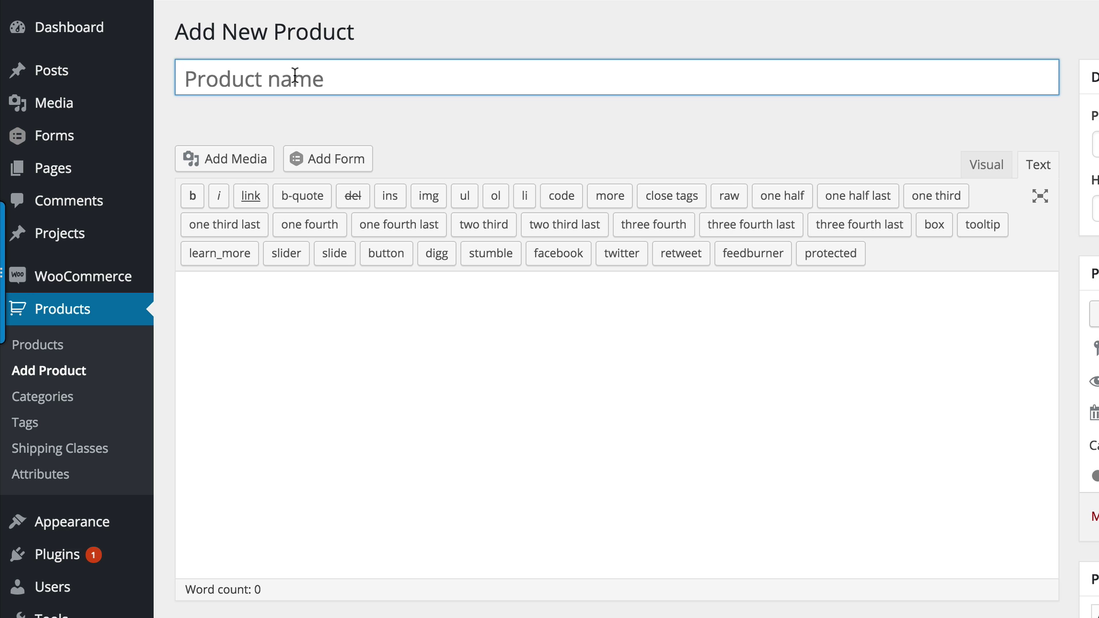
# Enter 'Mobile Phone' as the new product's title
pyautogui.click(295, 75)
pyautogui.write('M')
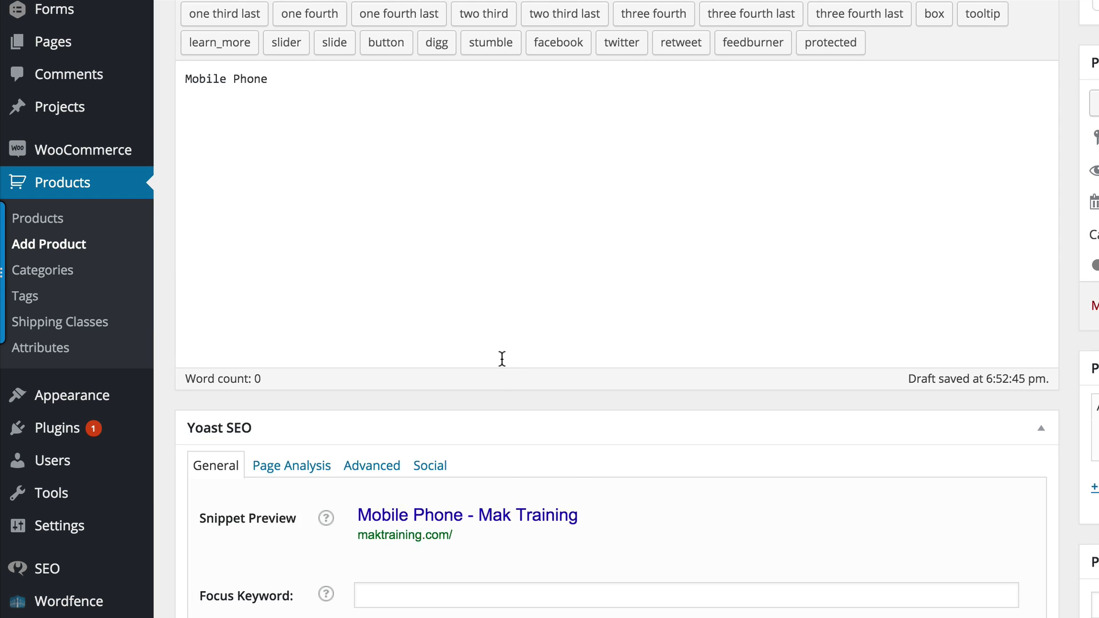
pyautogui.scroll(-3, 500, 358)
pyautogui.scroll(-15, 501, 358)
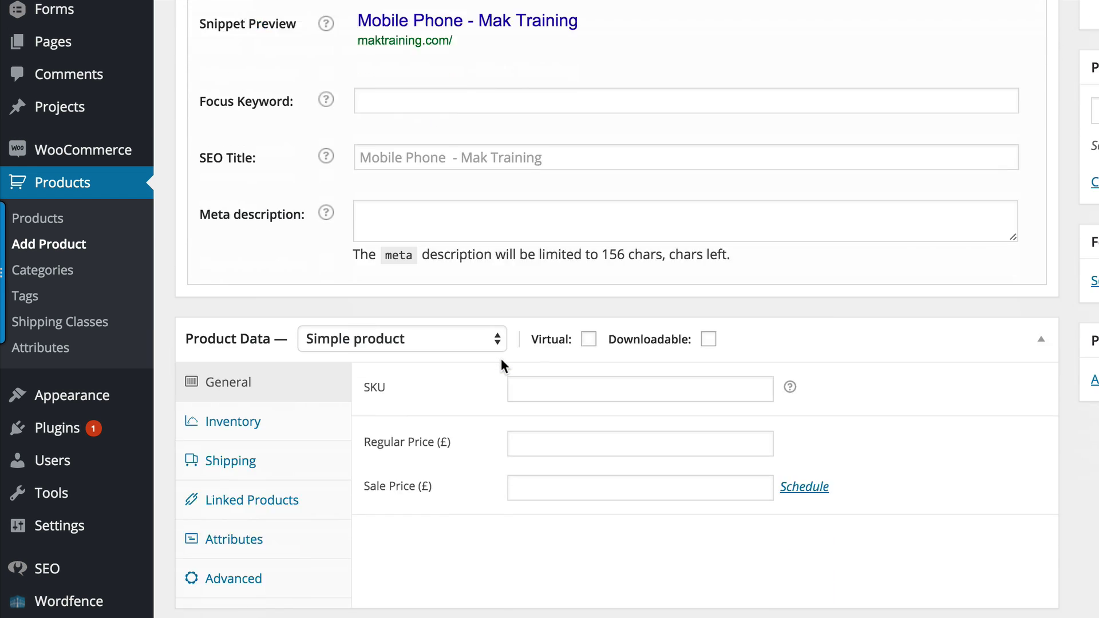
pyautogui.scroll(-1, 525, 309)
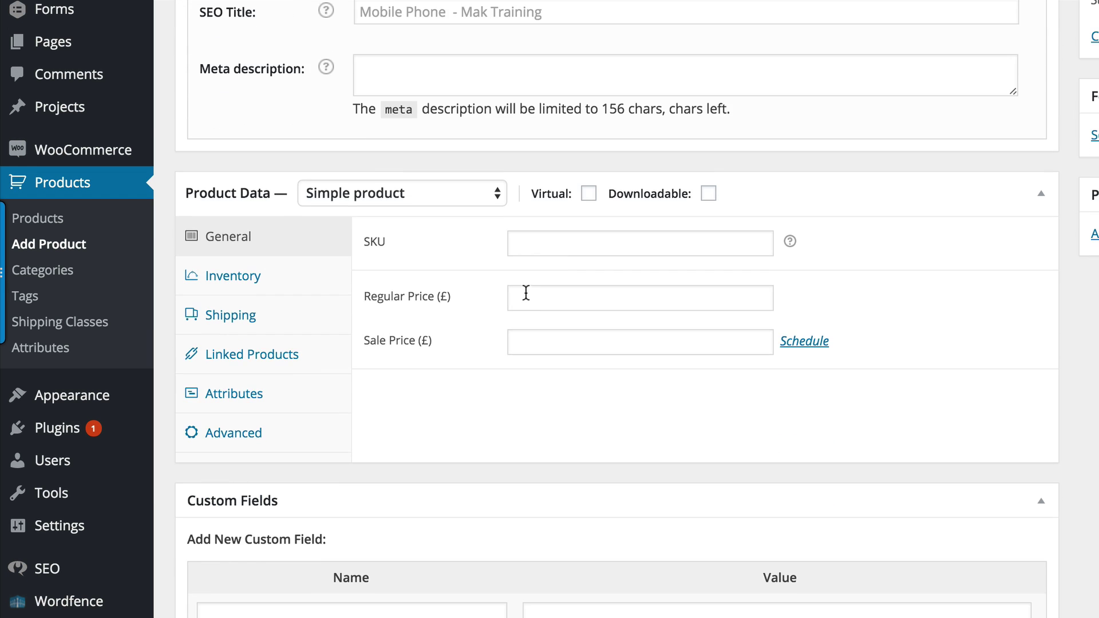
# Set the Mobile Phone regular price to 200 and begin adding gallery images
pyautogui.click(529, 299)
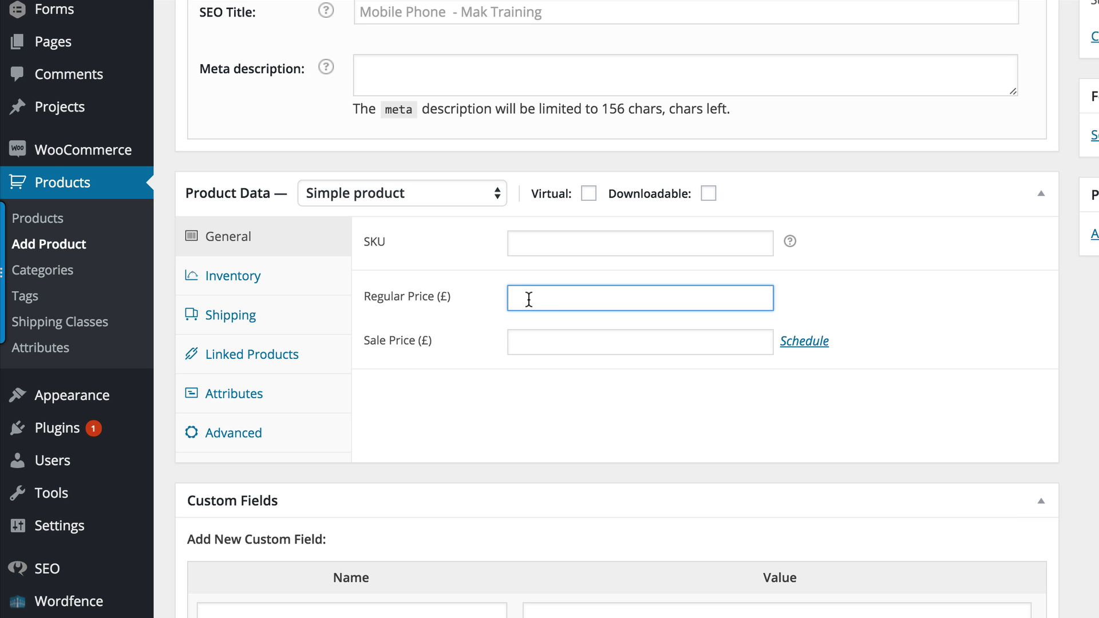
pyautogui.write('200')
pyautogui.click(716, 343)
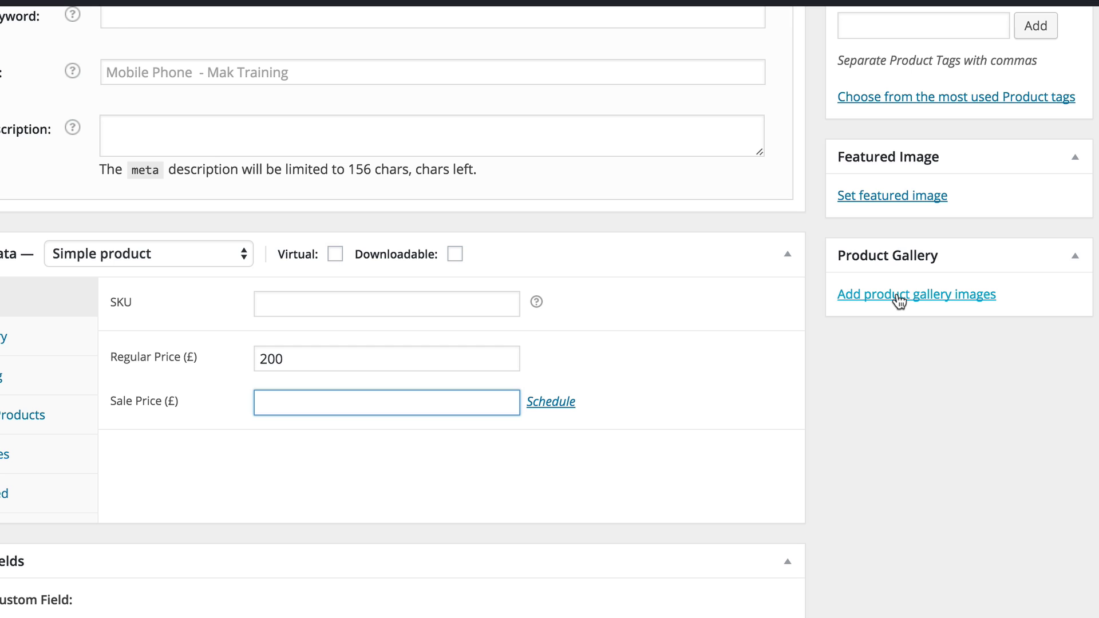
pyautogui.click(897, 293)
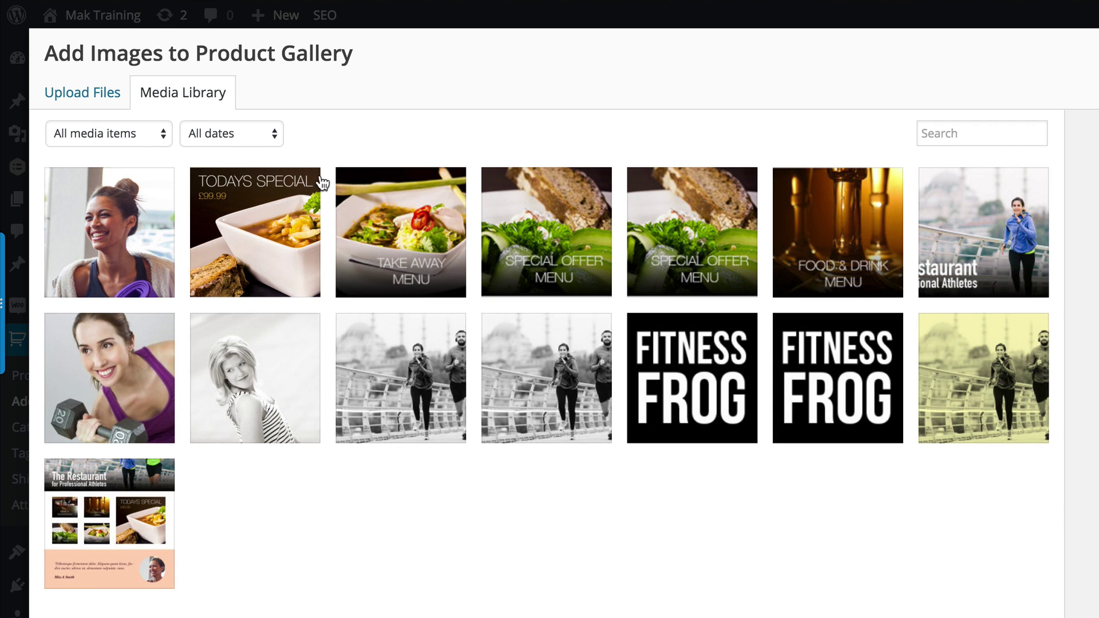
# Upload cell-33083_640.png and add it to the Mobile Phone product gallery
pyautogui.click(97, 92)
pyautogui.click(682, 375)
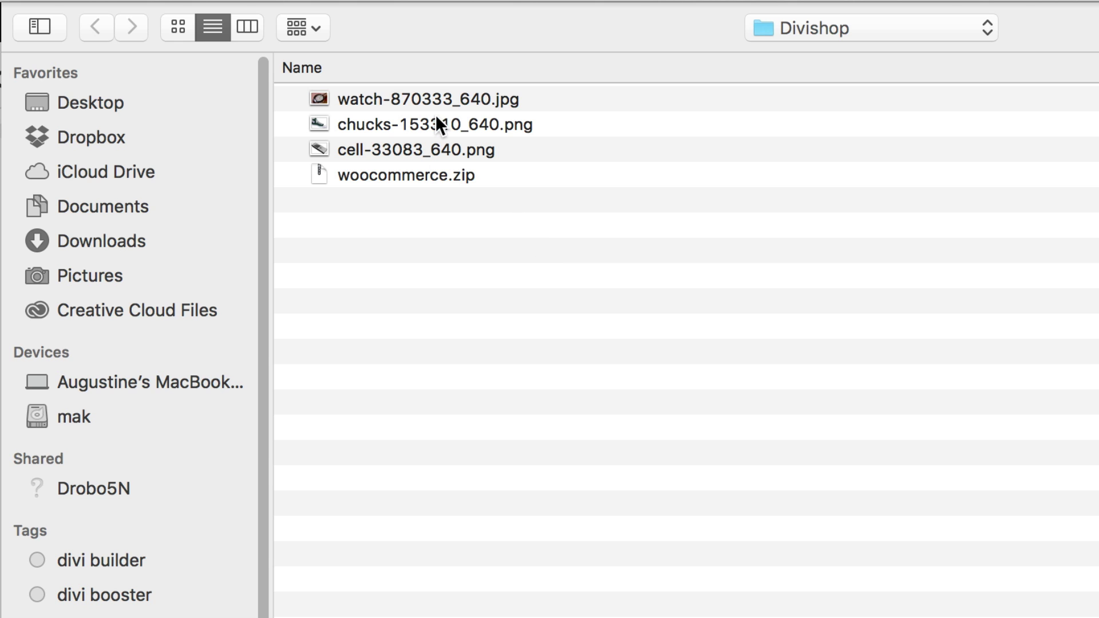
pyautogui.doubleClick(455, 149)
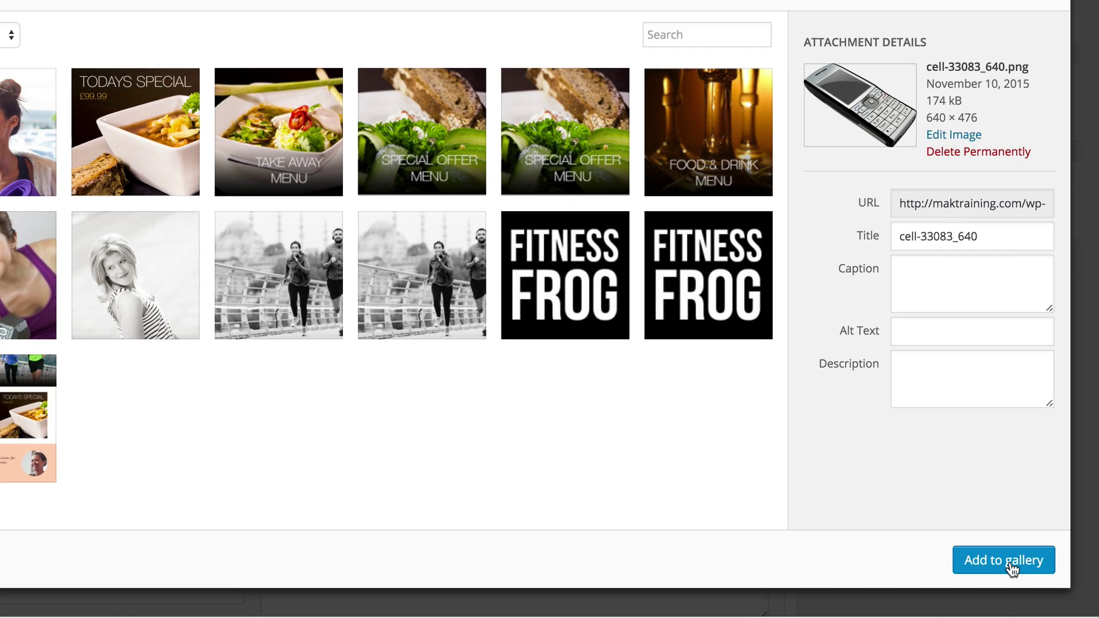
pyautogui.click(1007, 563)
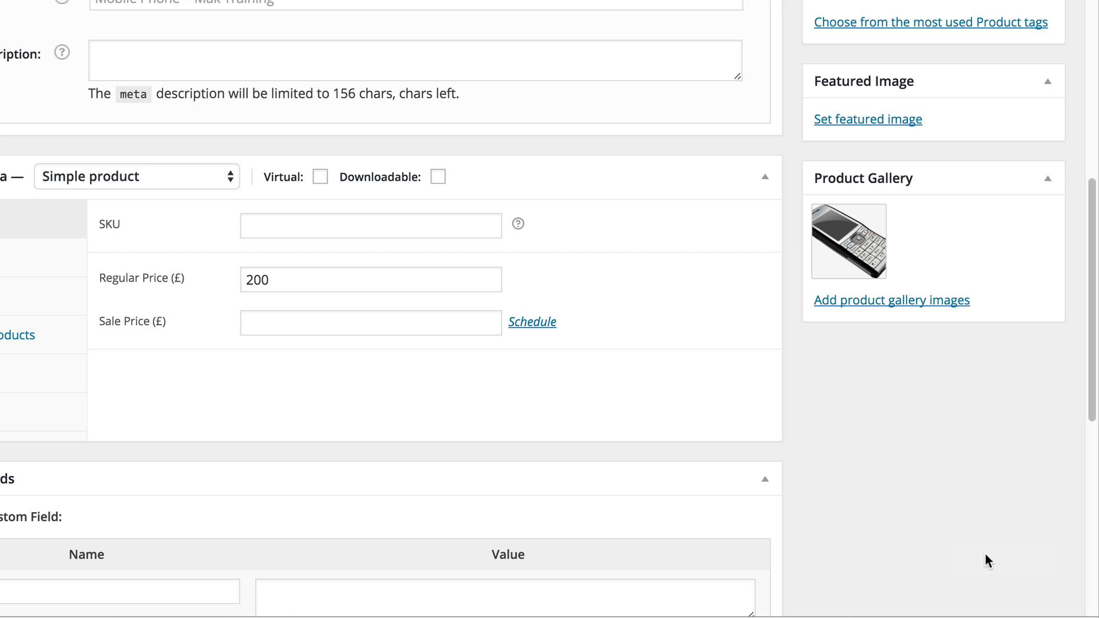
pyautogui.click(764, 479)
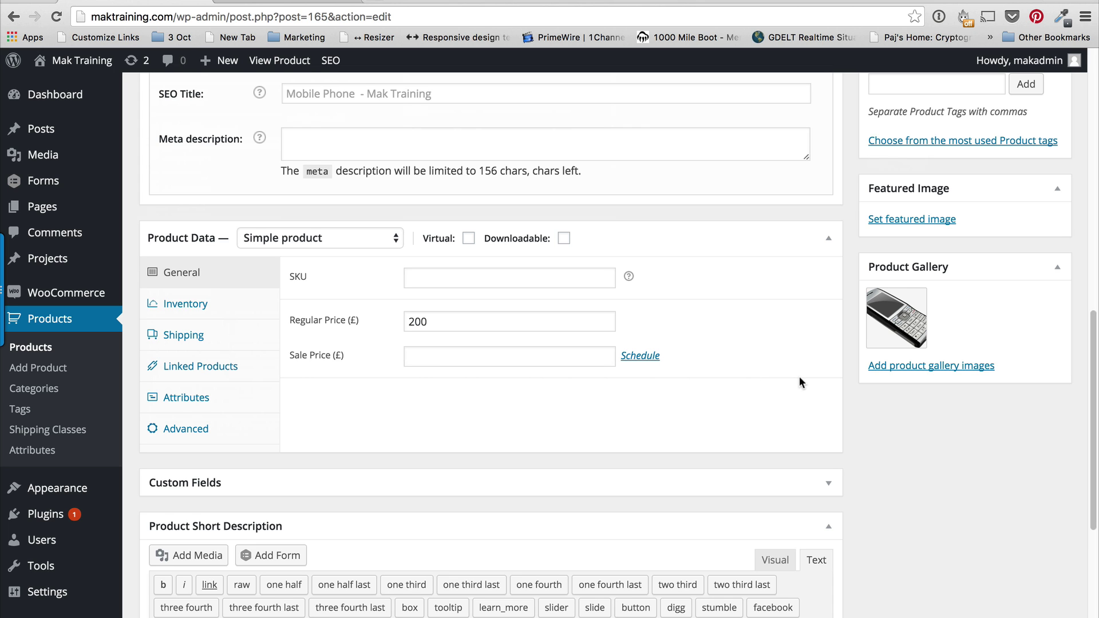
# Make cell-33083_640.png the Mobile Phone featured image and update the product
pyautogui.click(924, 221)
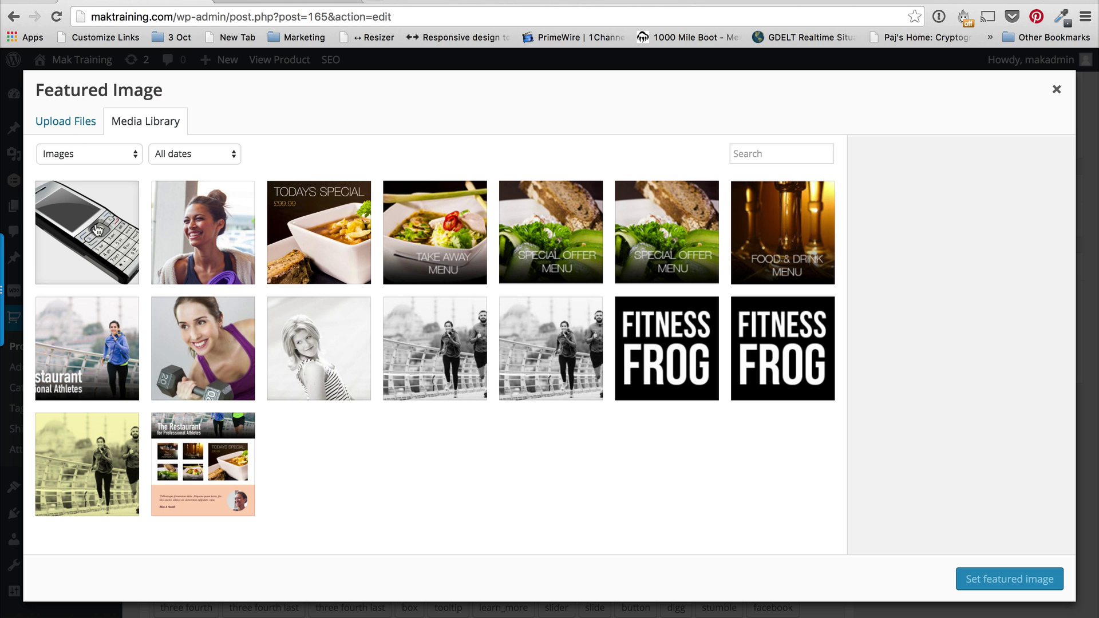
pyautogui.click(97, 230)
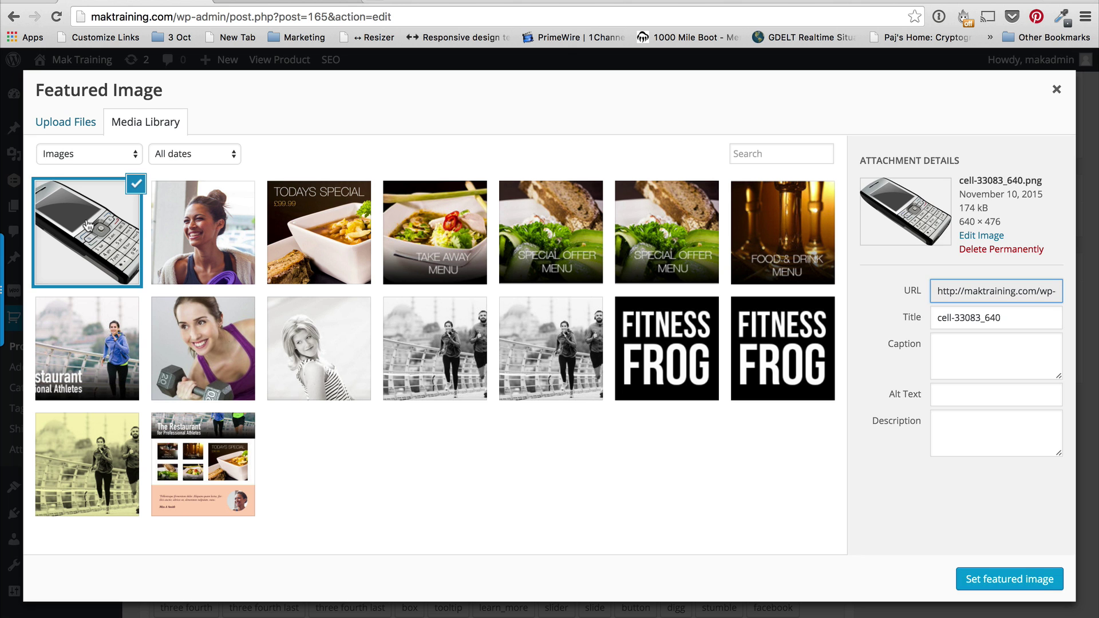
pyautogui.click(1003, 578)
pyautogui.scroll(7, 1006, 566)
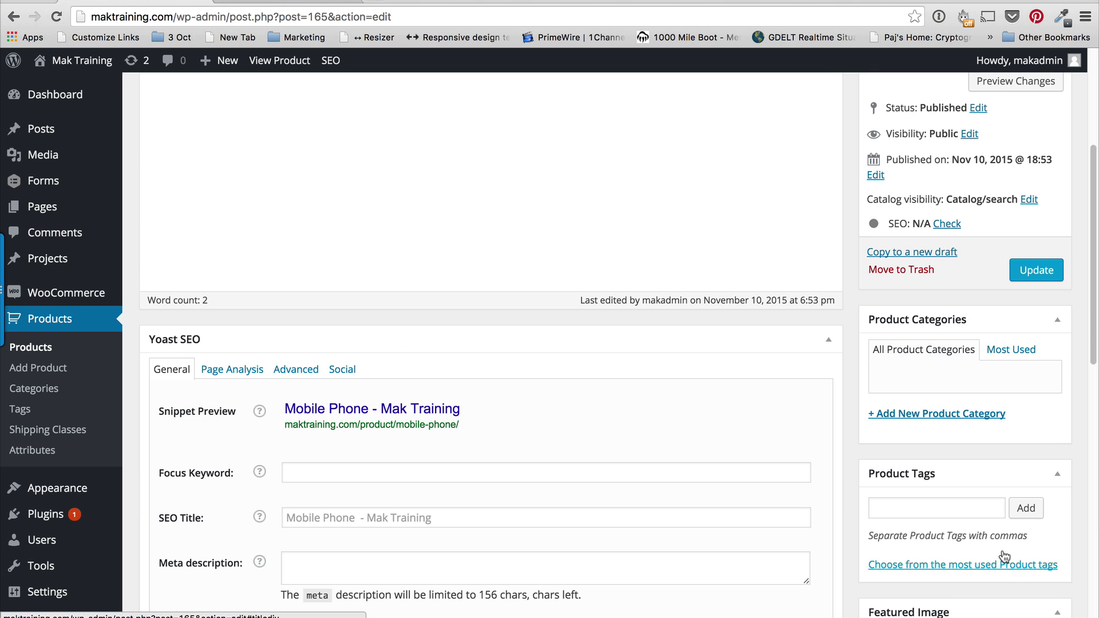
pyautogui.click(1037, 272)
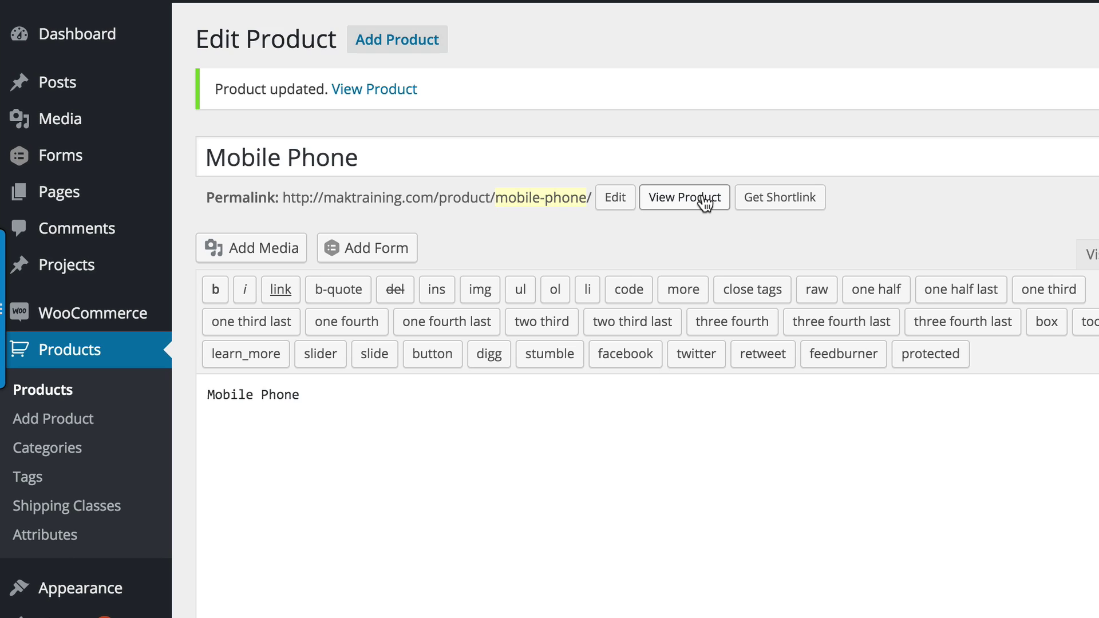
# View the live Mobile Phone page at £200, then open lorem2.com
pyautogui.click(702, 197)
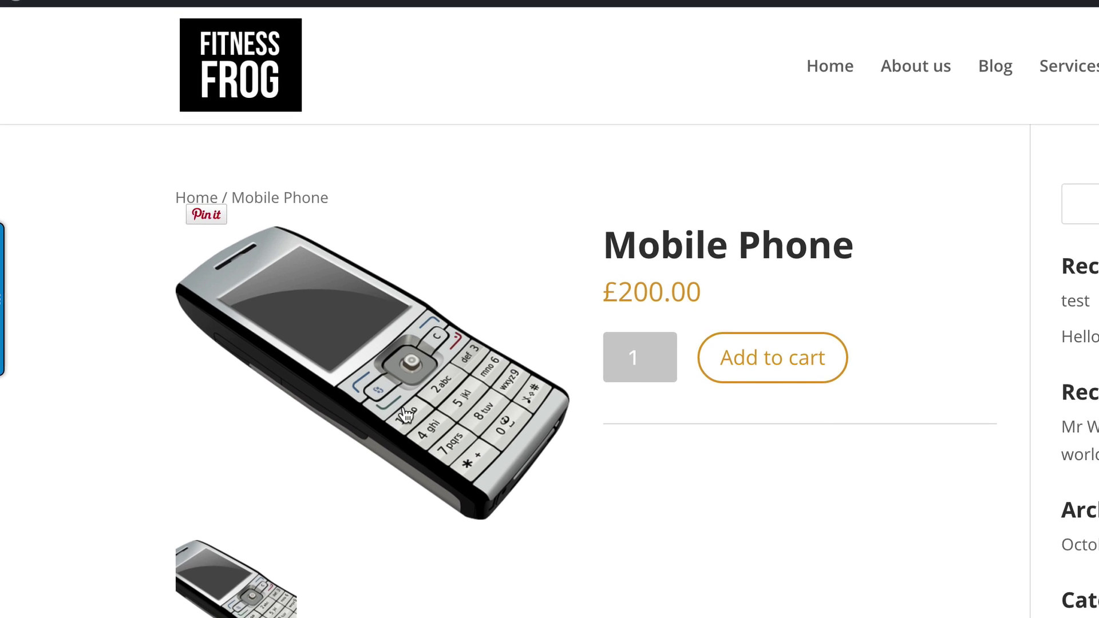
pyautogui.scroll(-5, 406, 414)
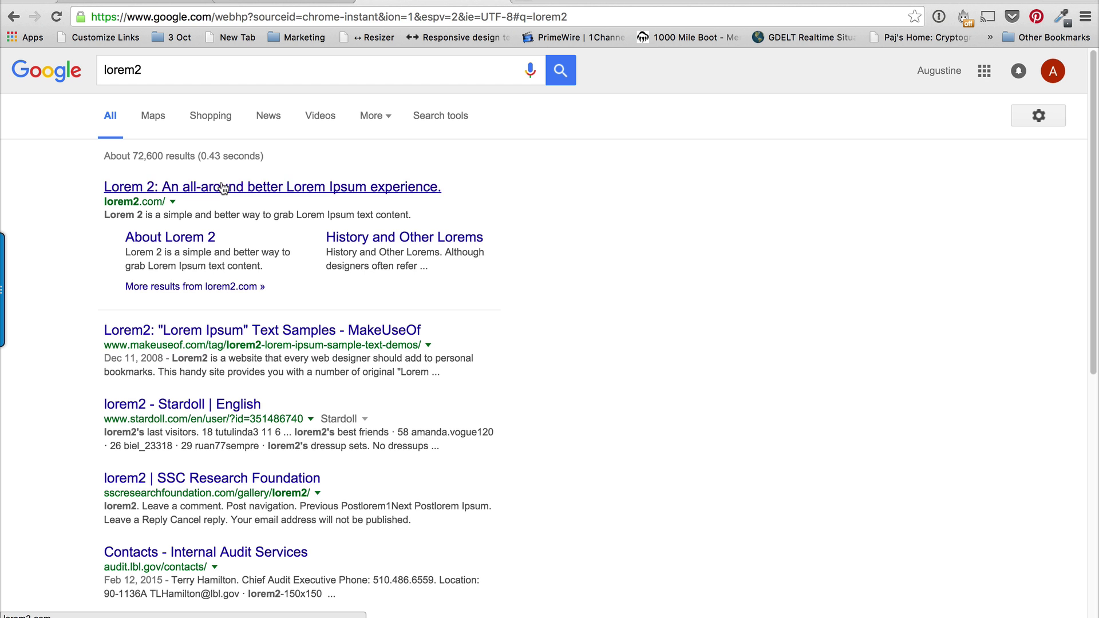
pyautogui.click(222, 182)
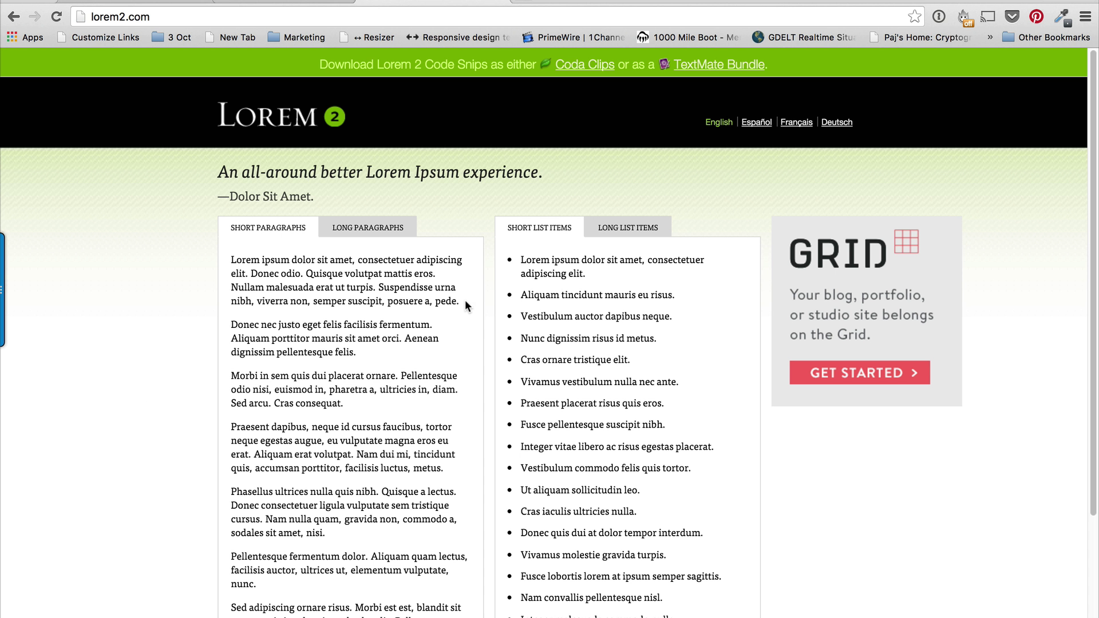
# Paste the second lorem2 paragraph over the Mobile Phone description and update the product
pyautogui.moveTo(348, 351); pyautogui.dragTo(236, 320)
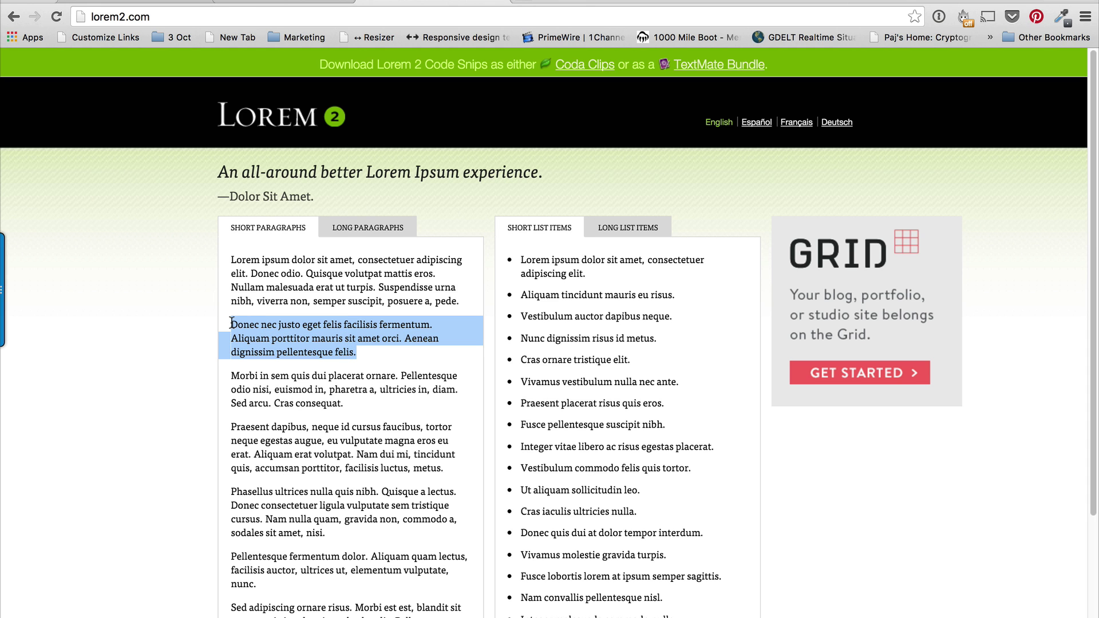
pyautogui.click(168, 1)
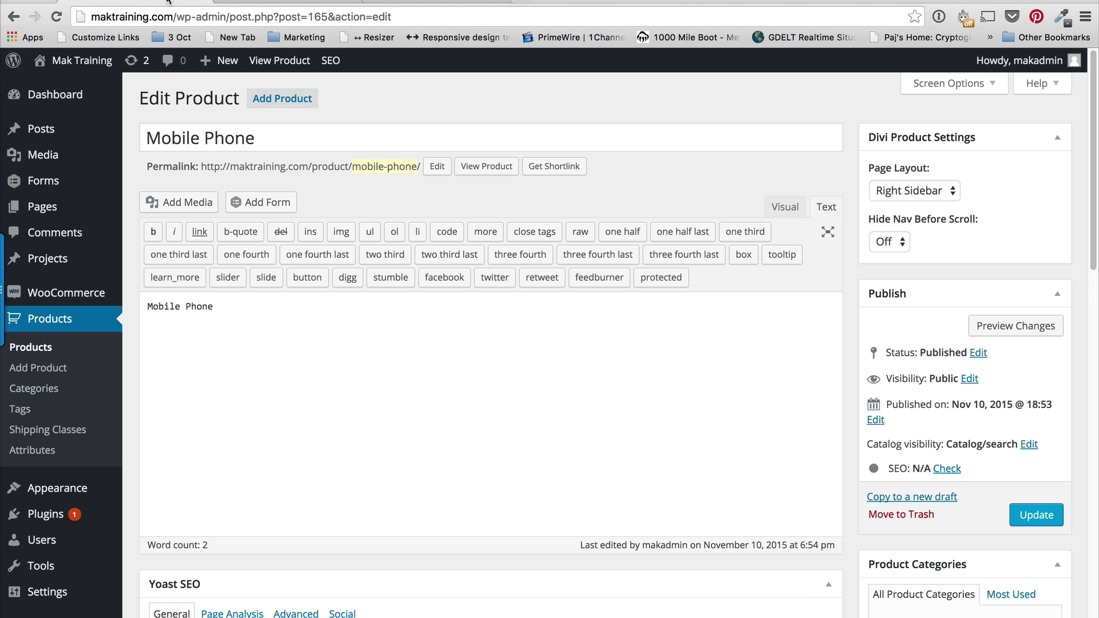
pyautogui.scroll(-2, 286, 364)
pyautogui.tripleClick(244, 241)
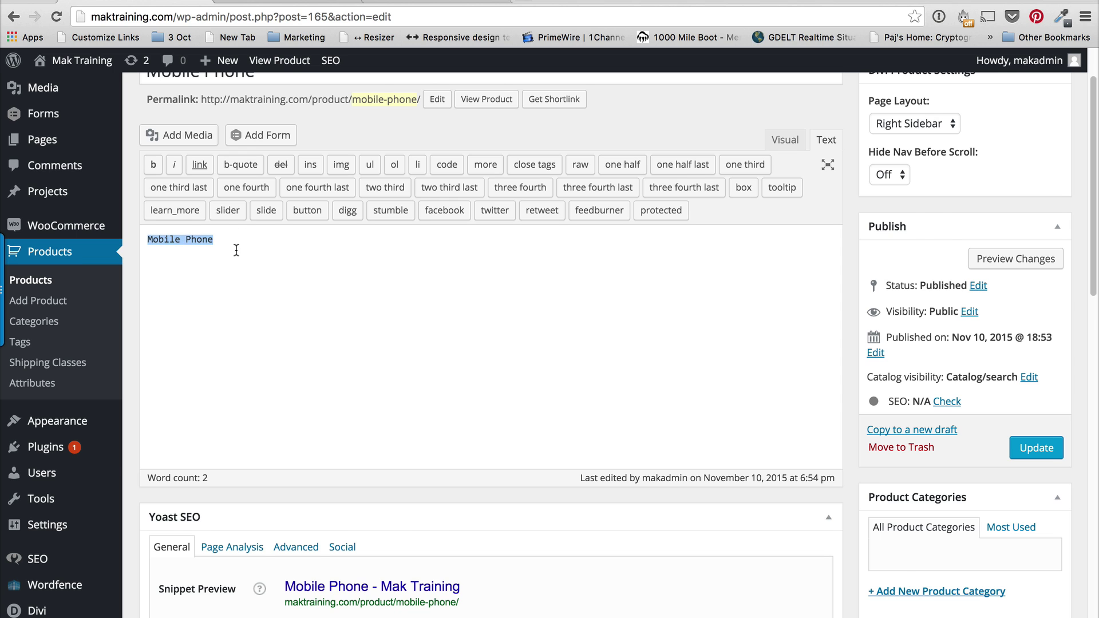
pyautogui.write('Donec nec justo eget felis facilisis fermentum. Aliquam porttitor mauris sit amet orci. Aenean dignissim pellentesque felis.')
pyautogui.scroll(-2, 458, 286)
pyautogui.click(1050, 375)
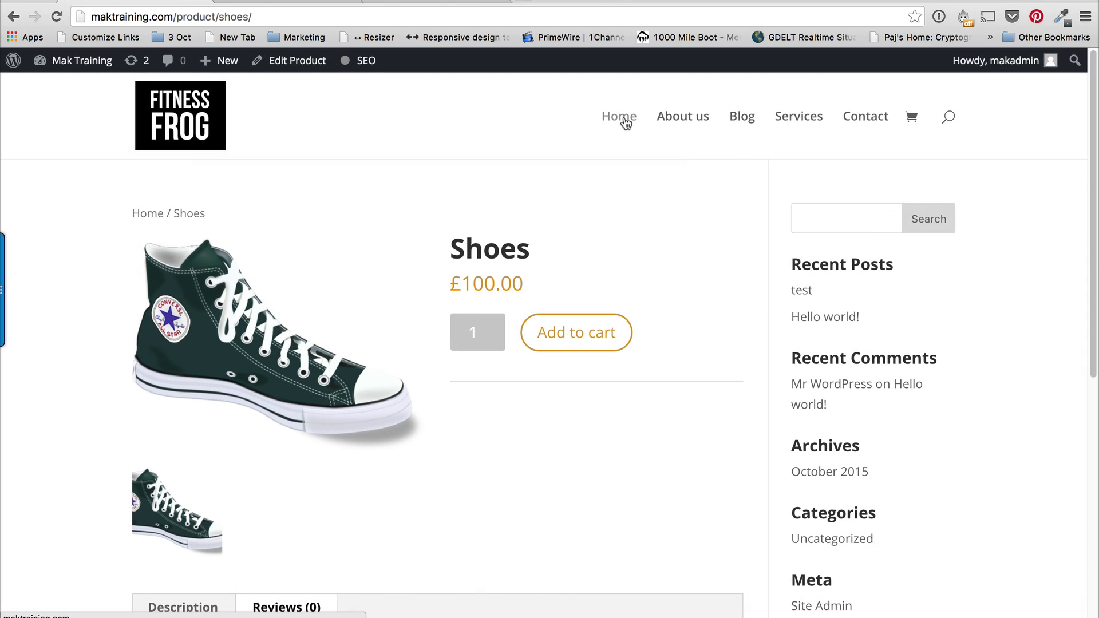
# Go from the site's home page to the Appearance > Menus editor
pyautogui.click(626, 123)
pyautogui.moveTo(76, 94)
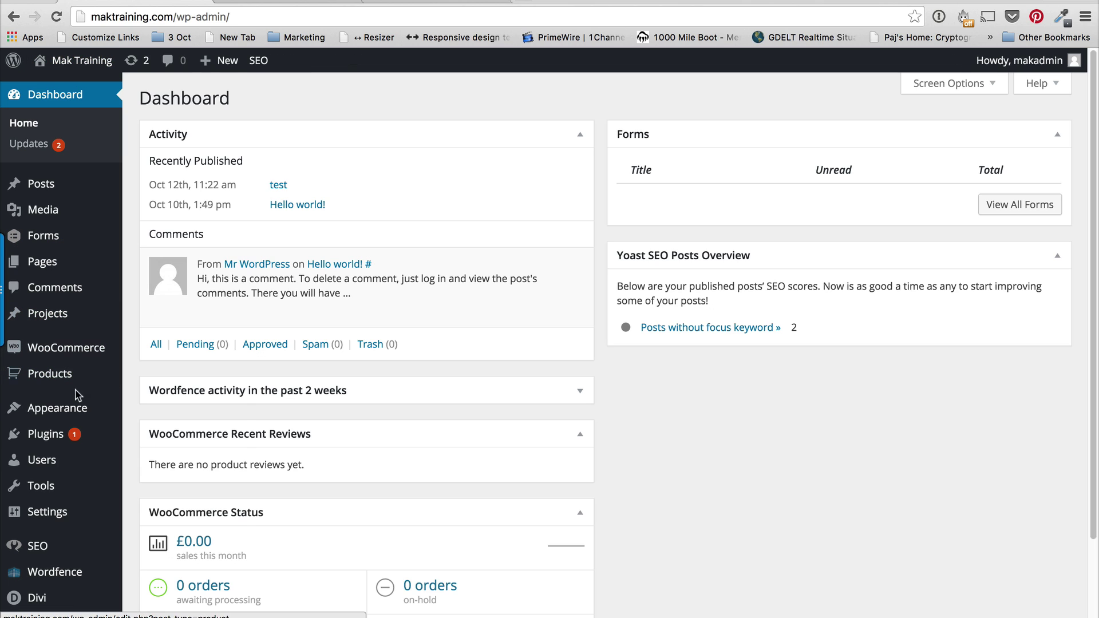
pyautogui.moveTo(75, 412)
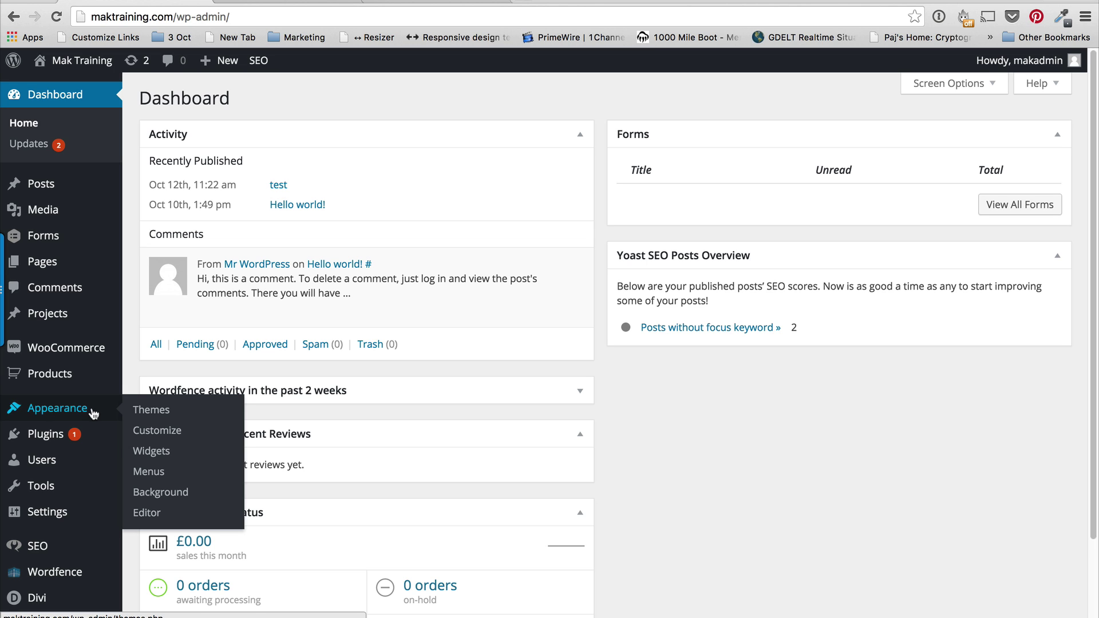
pyautogui.click(156, 478)
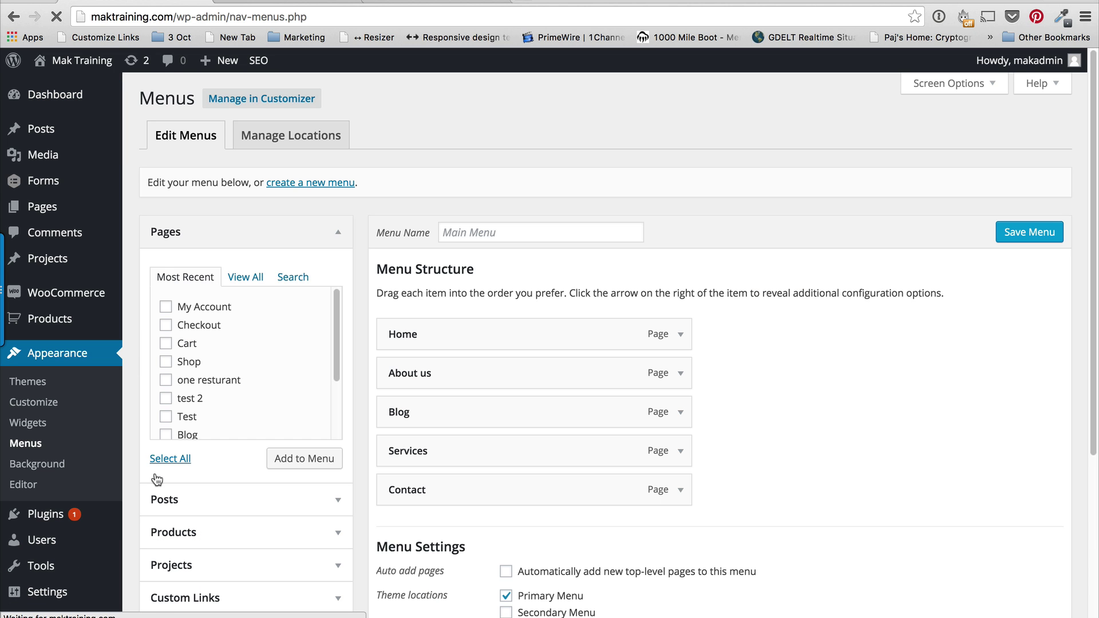
# Add Shop and Cart to the Main Menu, move Contact to the end, and save
pyautogui.click(166, 361)
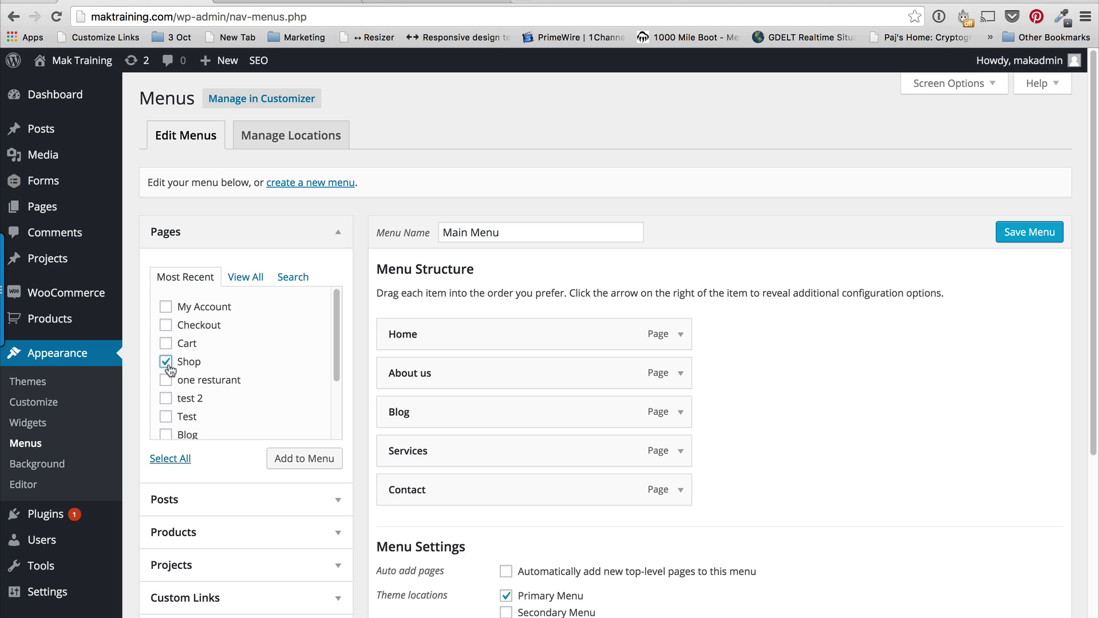
pyautogui.click(315, 465)
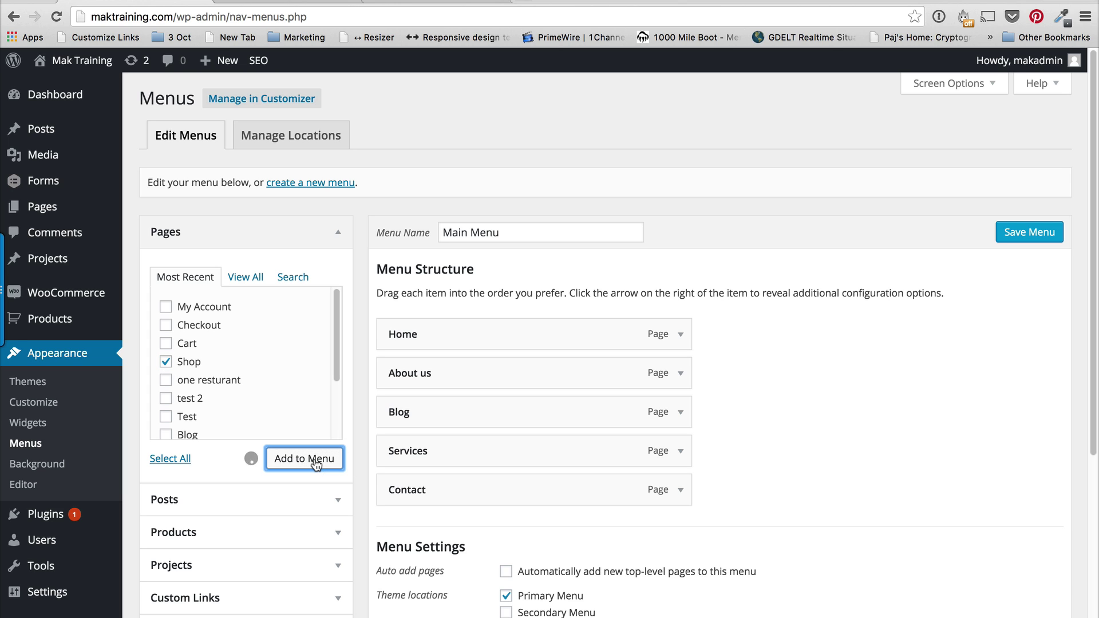
pyautogui.click(165, 344)
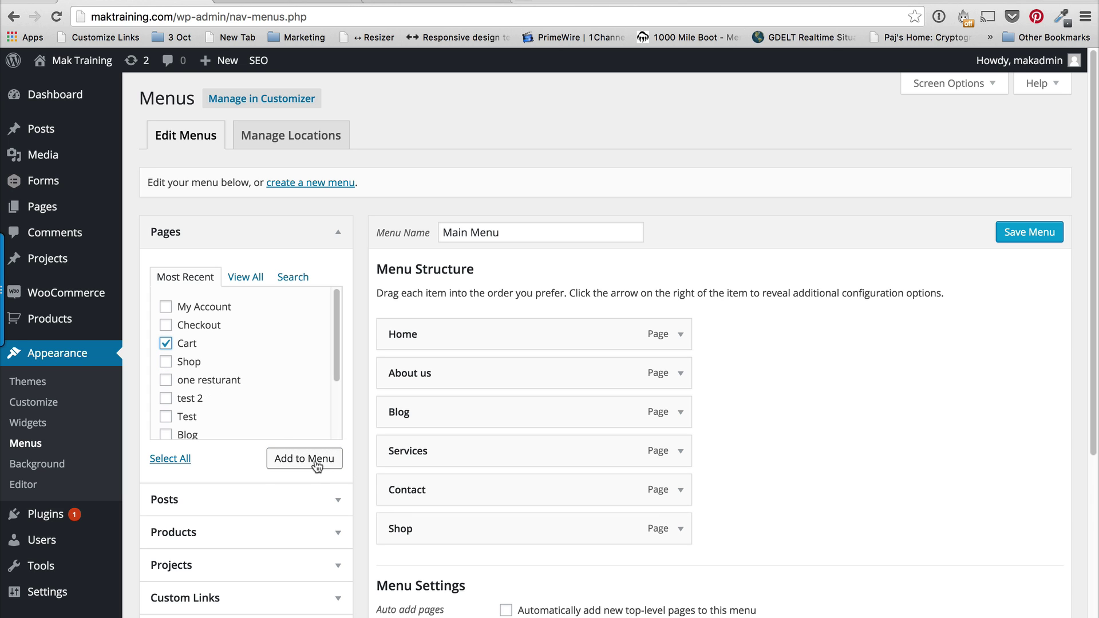
pyautogui.click(313, 466)
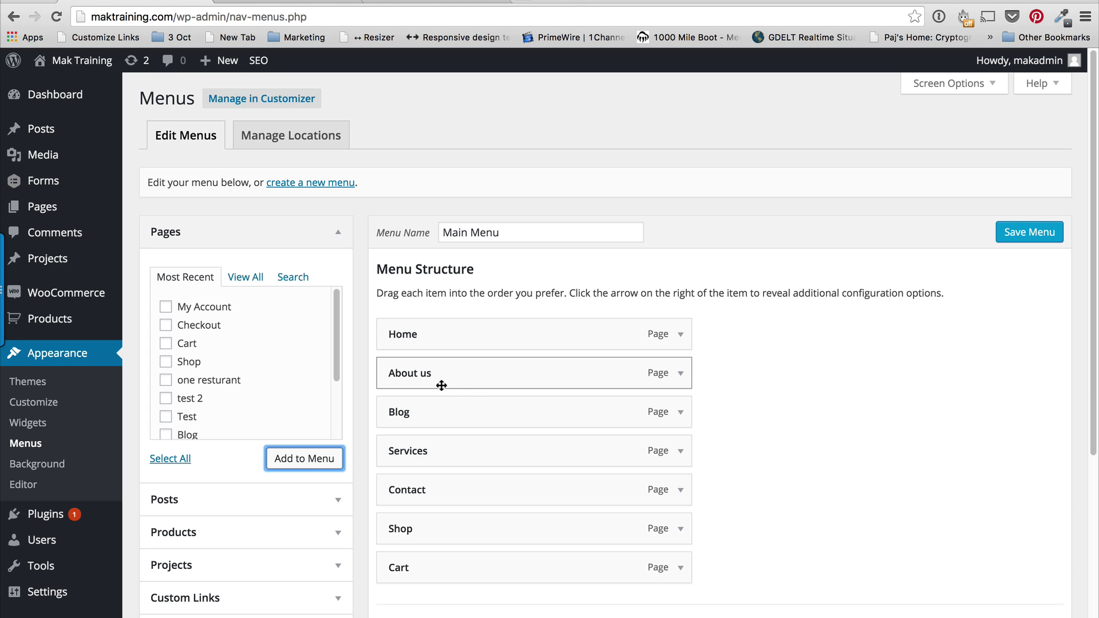
pyautogui.moveTo(469, 491); pyautogui.dragTo(471, 572)
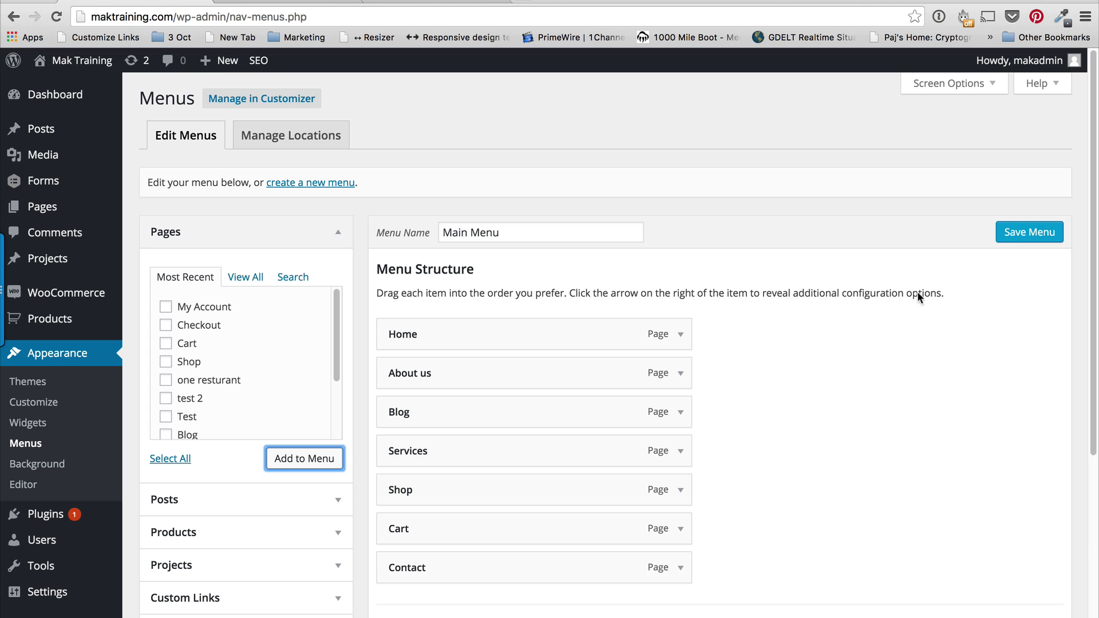
pyautogui.click(1046, 234)
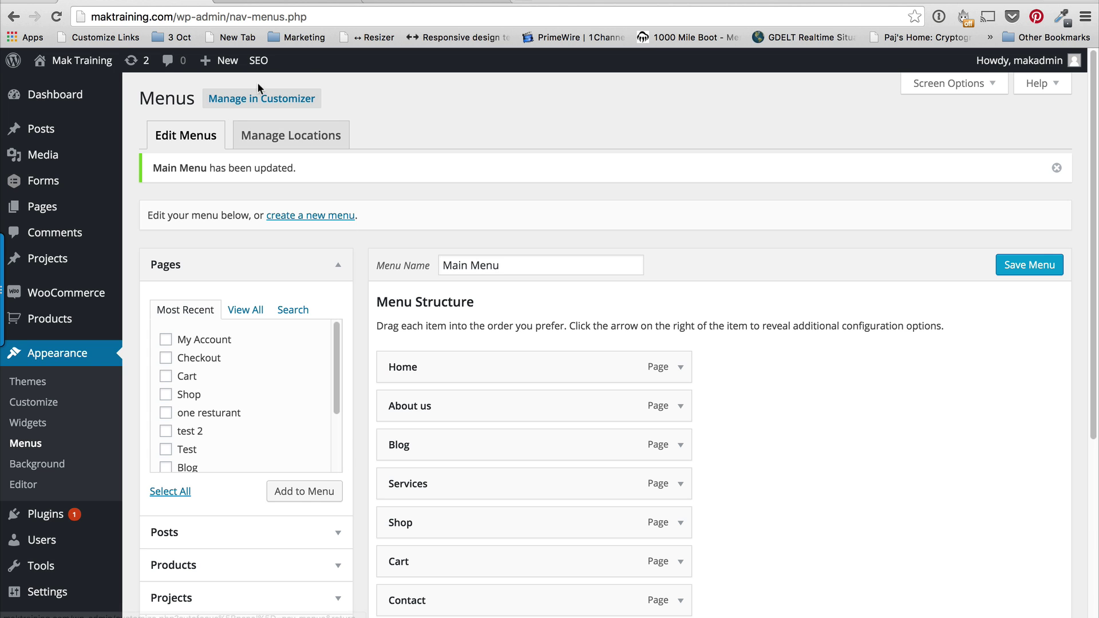
# Visit the live site from the Mak Training site menu
pyautogui.moveTo(184, 62)
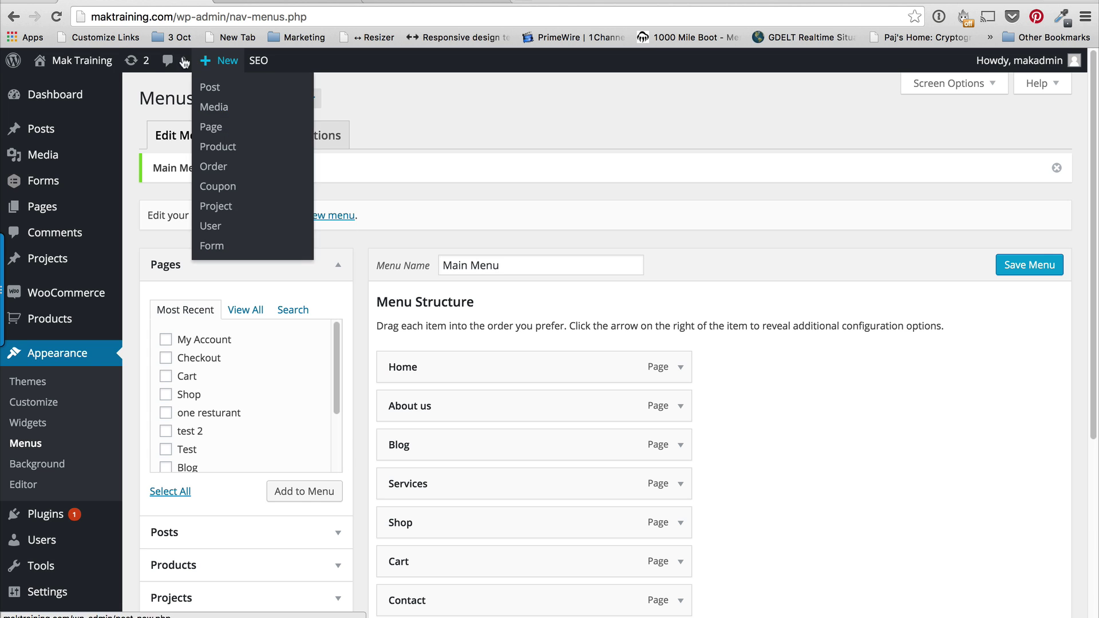
pyautogui.moveTo(80, 60)
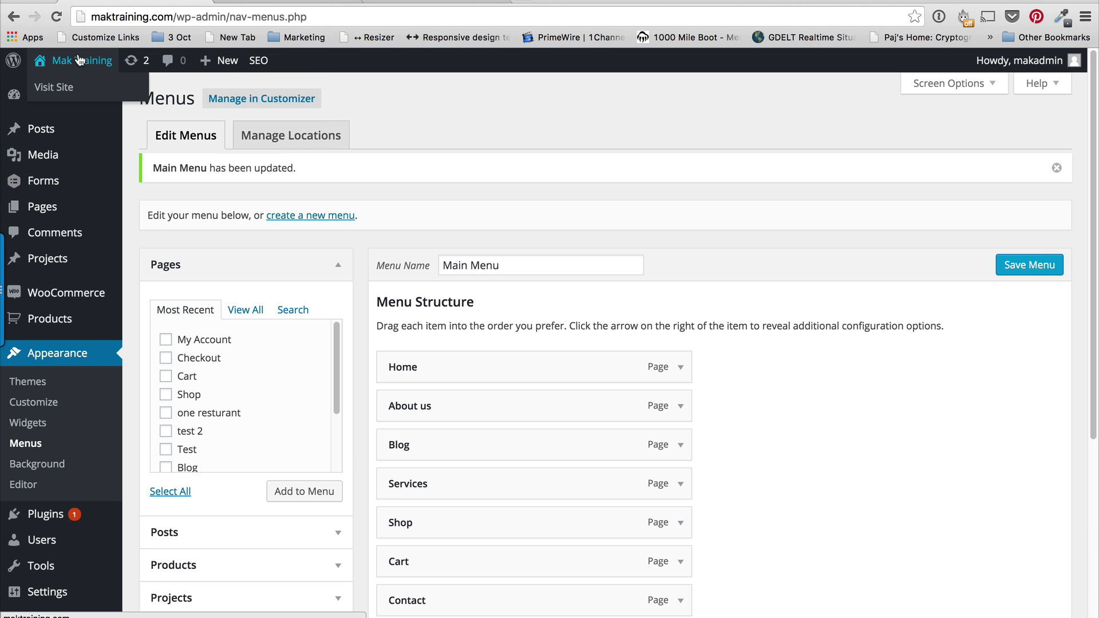
pyautogui.click(60, 89)
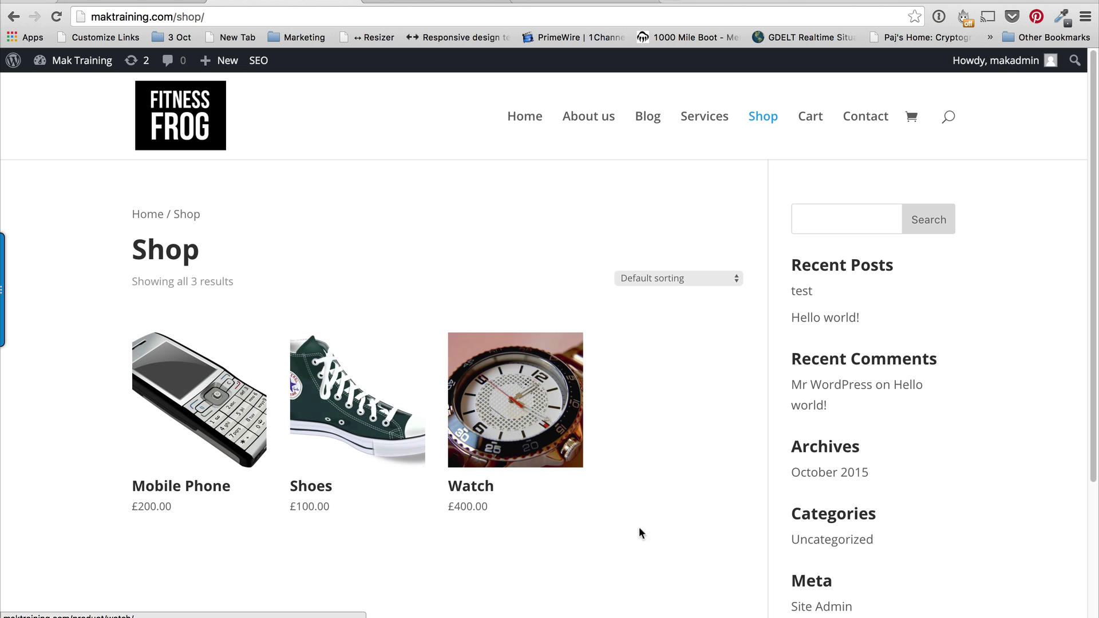
# Scroll through the Shop page's Mobile Phone, Shoes and Watch products, then go to the admin Dashboard
pyautogui.scroll(-3, 675, 526)
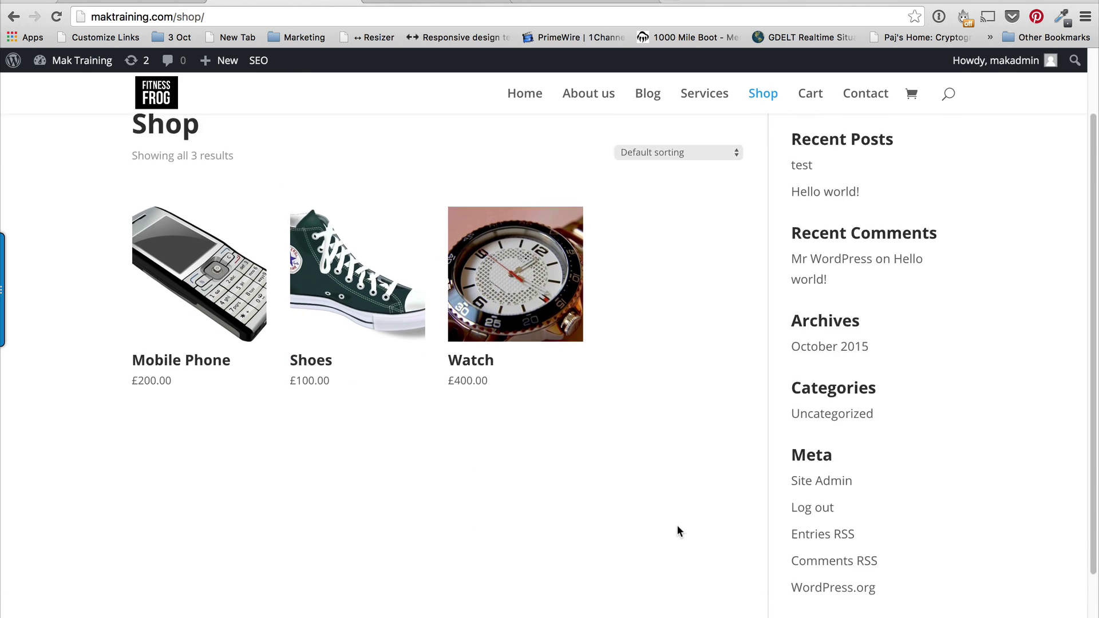
pyautogui.scroll(3, 678, 527)
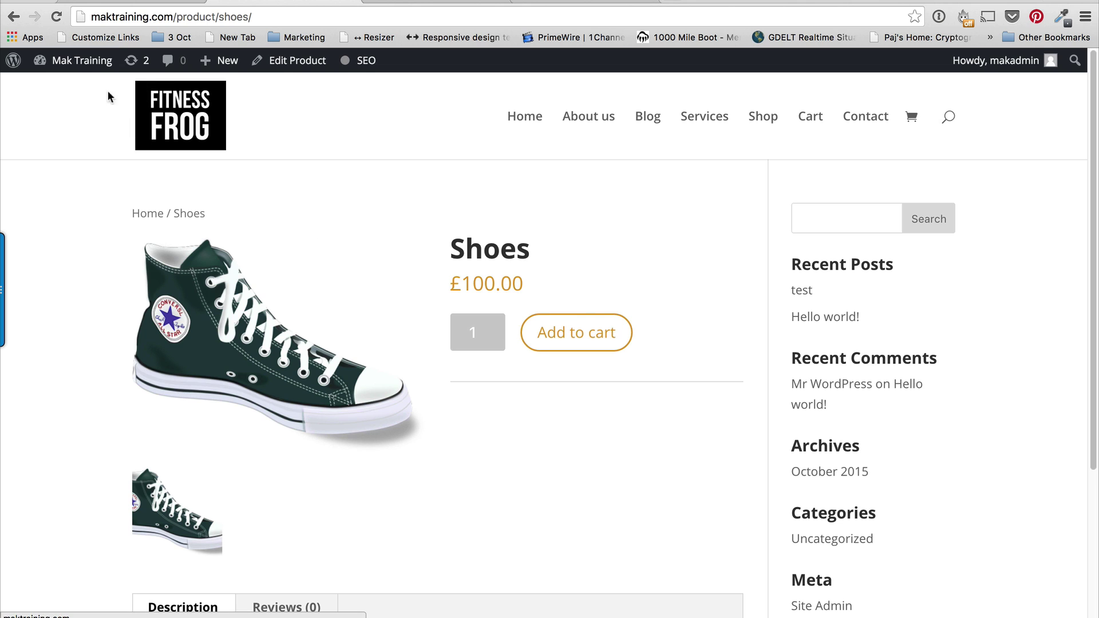
pyautogui.moveTo(86, 59)
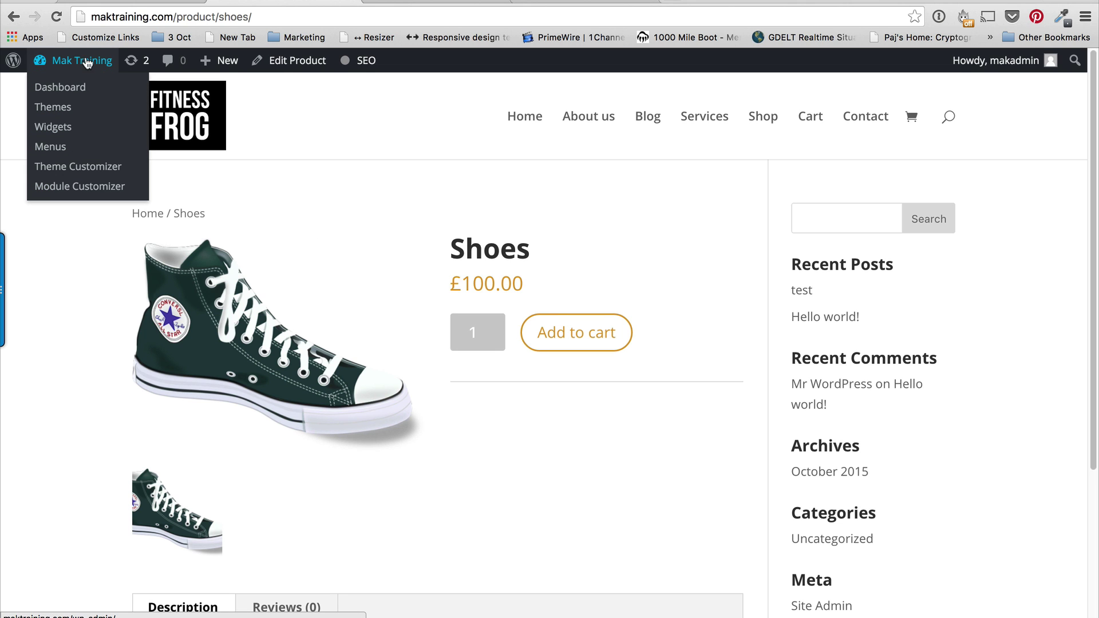
pyautogui.click(66, 91)
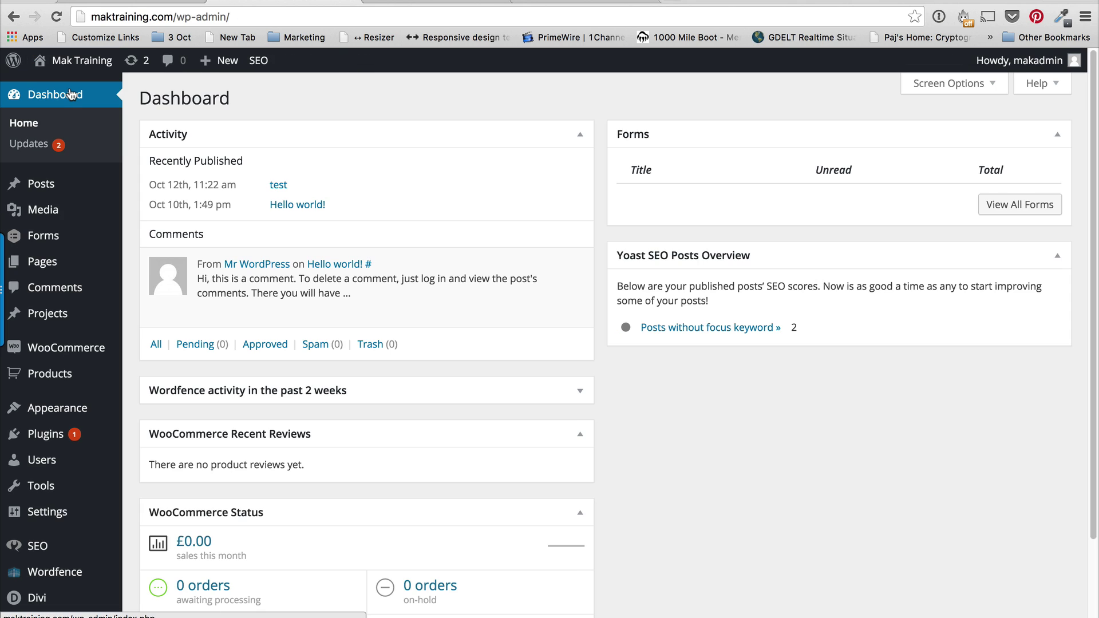
# Create a new page titled 'Main Shop' and switch it to the Divi Builder
pyautogui.moveTo(69, 263)
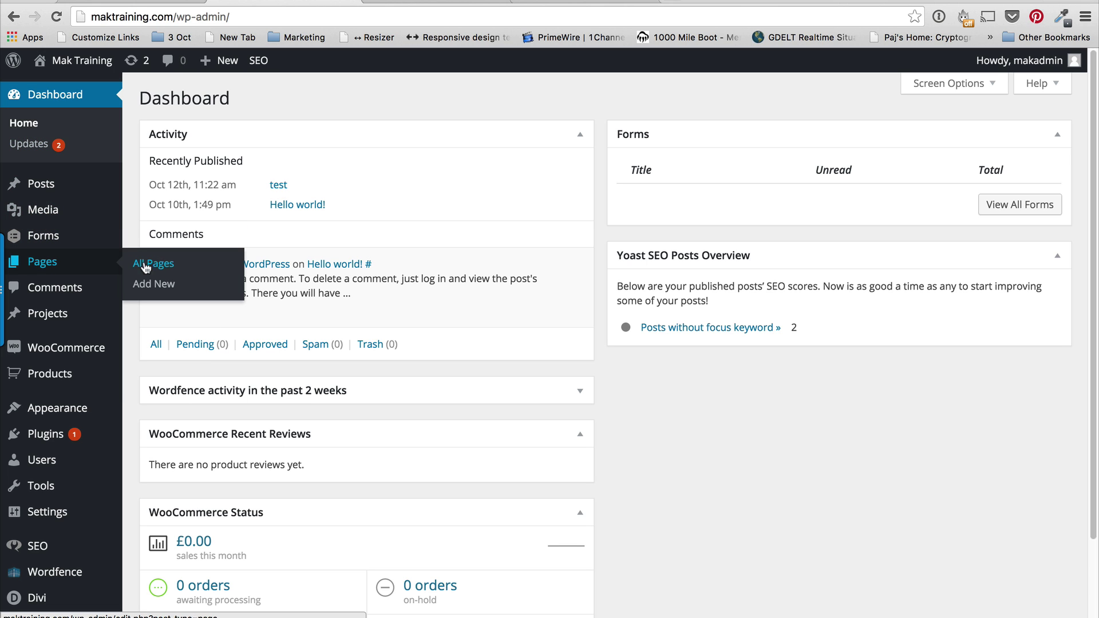
pyautogui.click(157, 285)
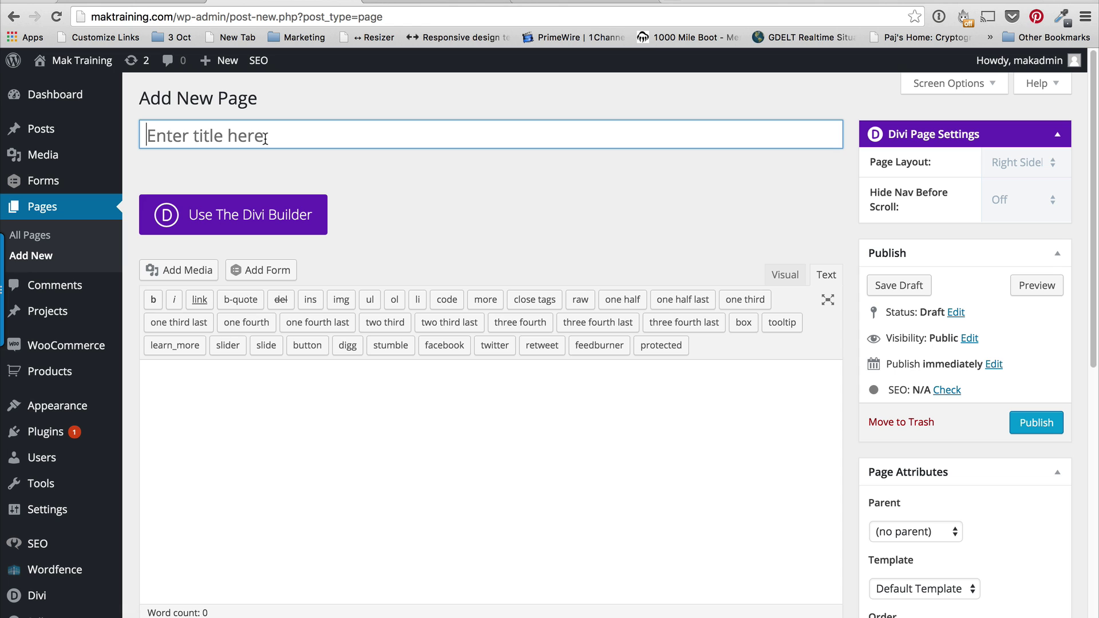
pyautogui.write('Main Shop')
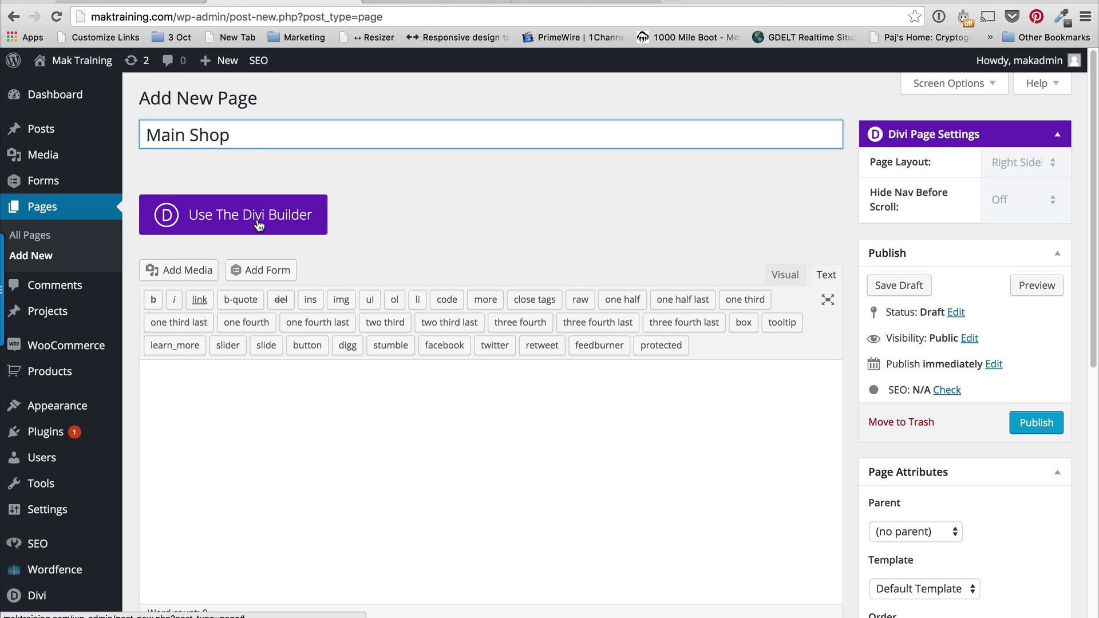
pyautogui.click(259, 227)
# Give the section a single one-column row and bring up the module list
pyautogui.scroll(-2, 489, 347)
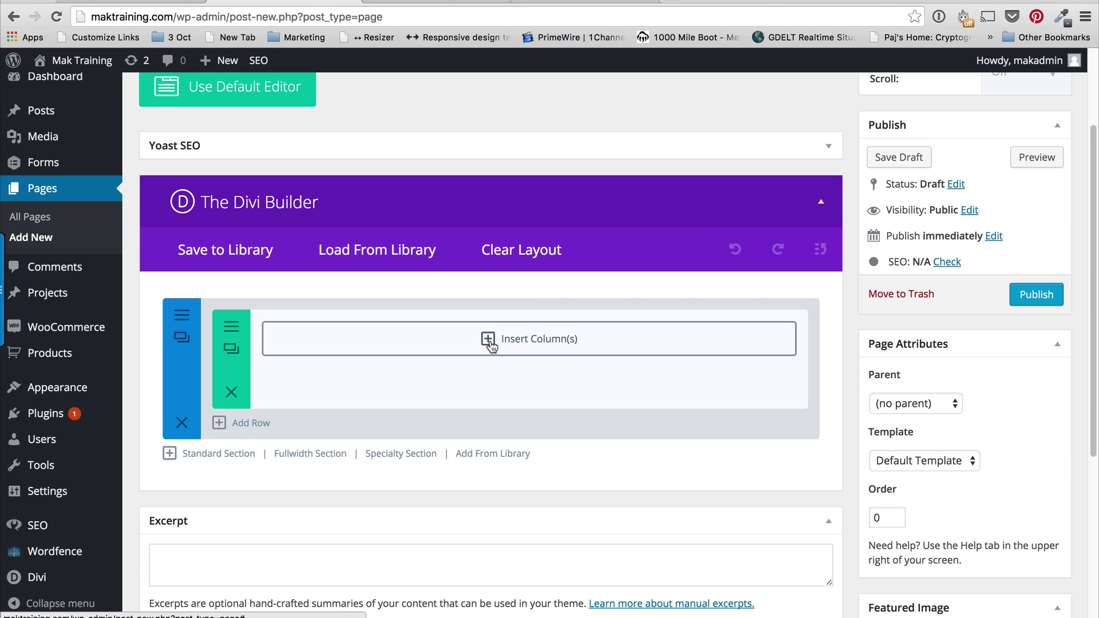
pyautogui.click(489, 338)
pyautogui.click(329, 262)
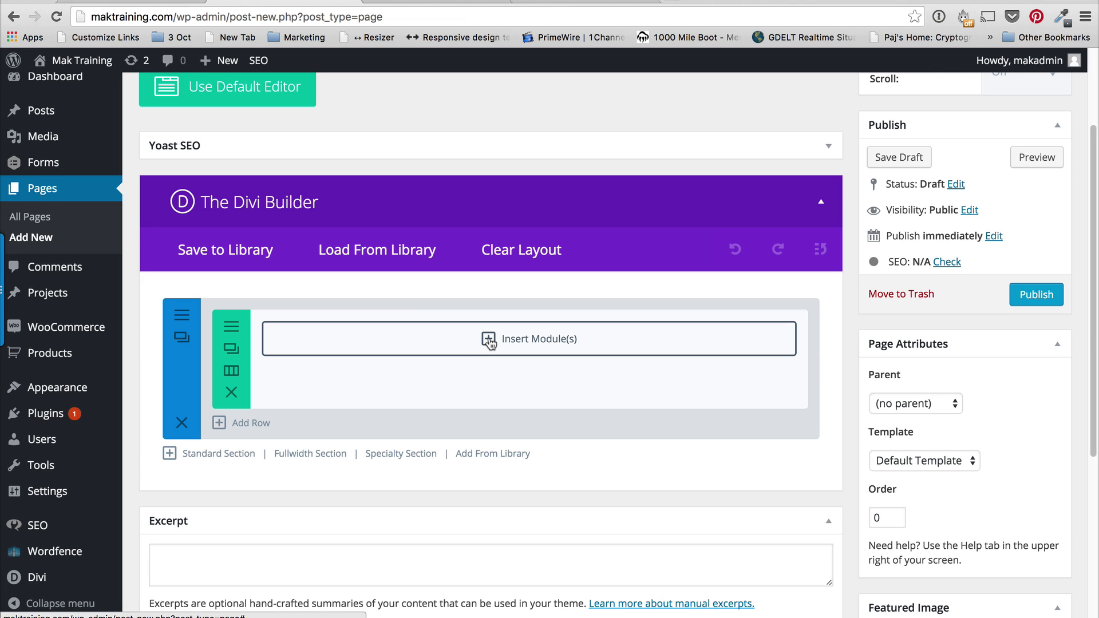
pyautogui.click(489, 339)
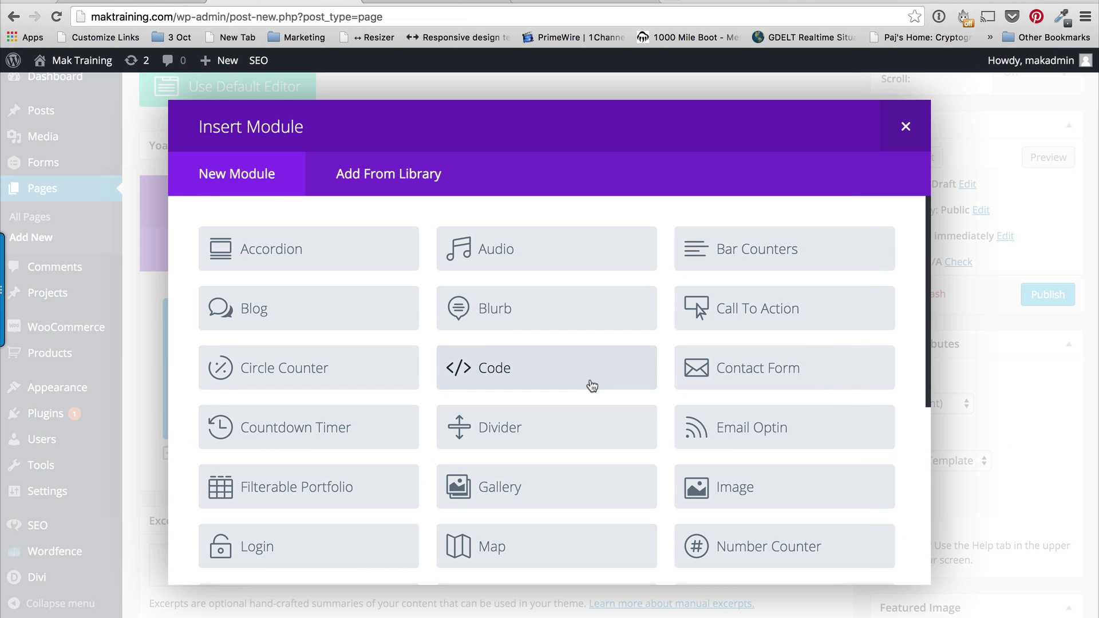
# Add a Shop module showing 3 Recent Products, save it, and publish the Main Shop page
pyautogui.scroll(-1, 593, 386)
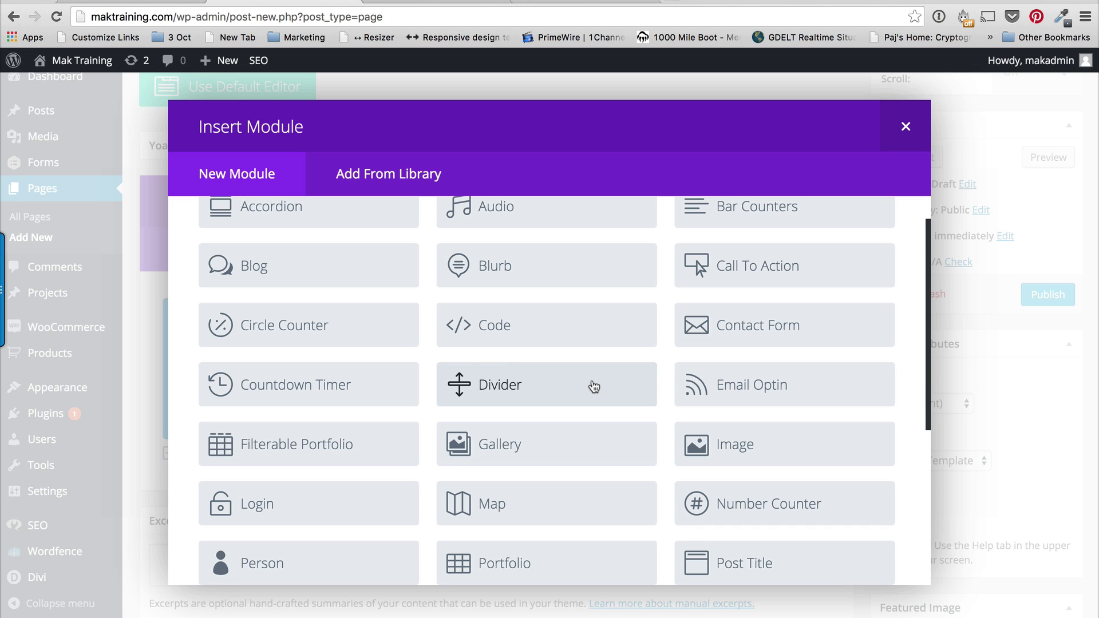
pyautogui.scroll(-4, 592, 349)
pyautogui.click(498, 449)
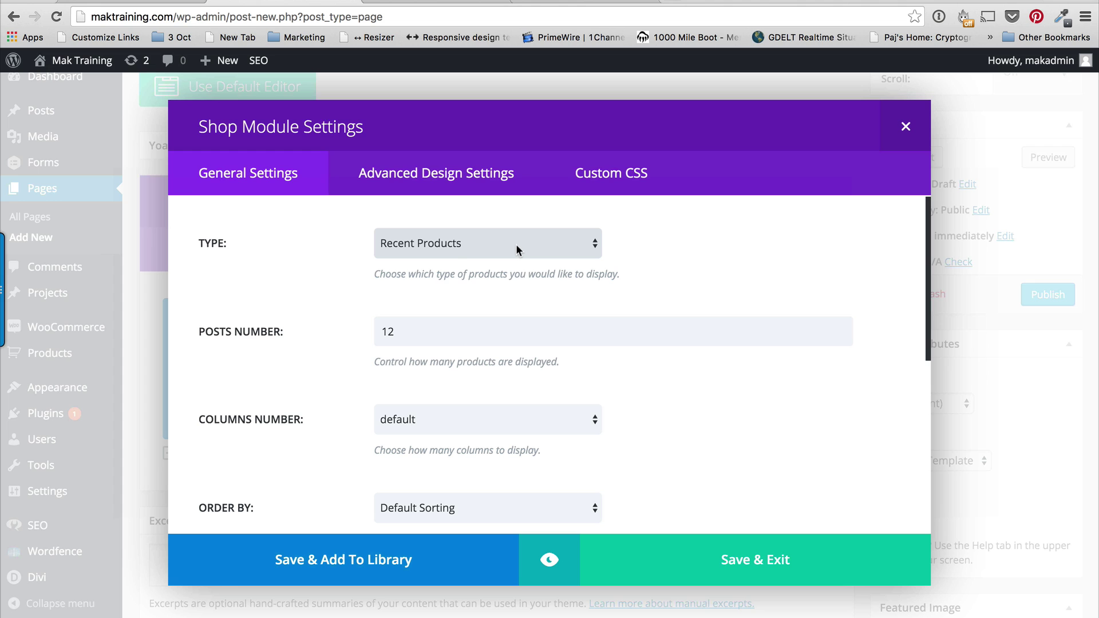
pyautogui.click(516, 244)
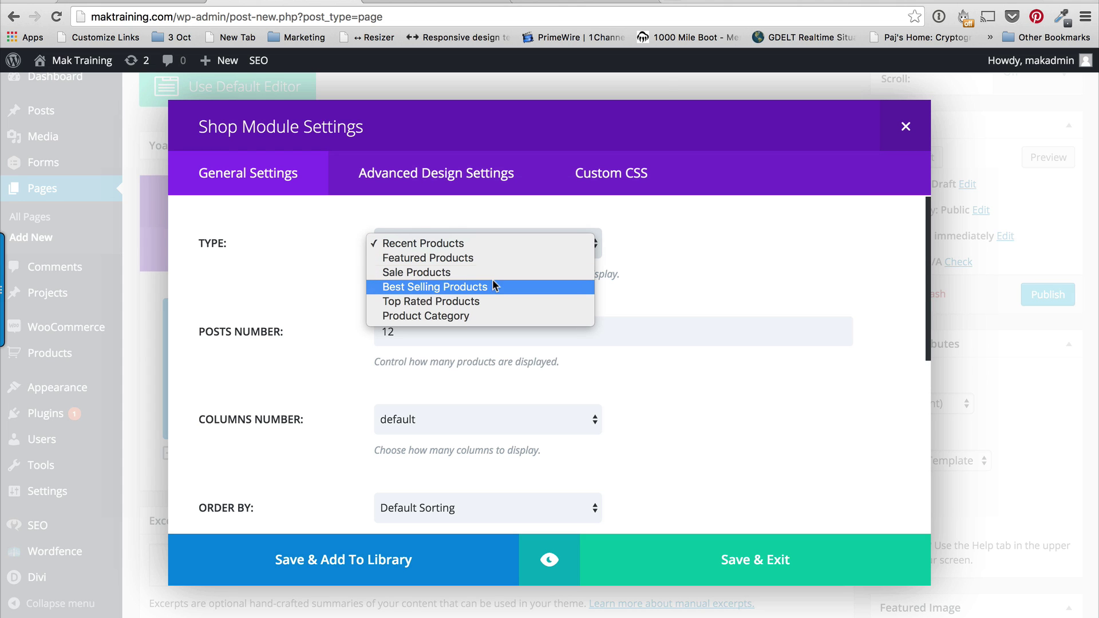
pyautogui.click(516, 243)
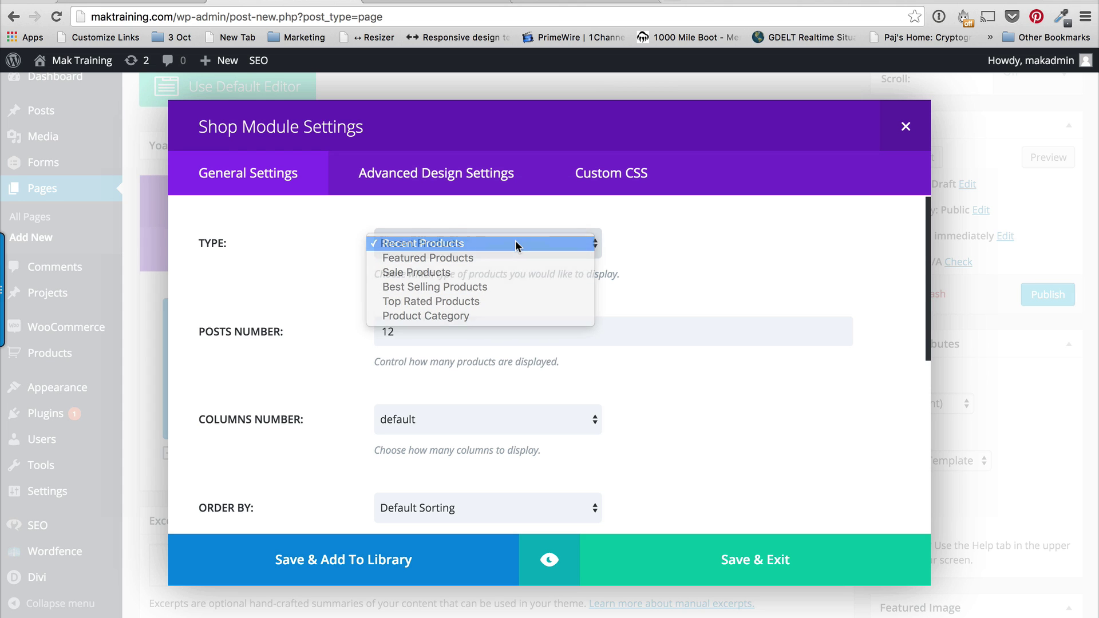
pyautogui.click(517, 242)
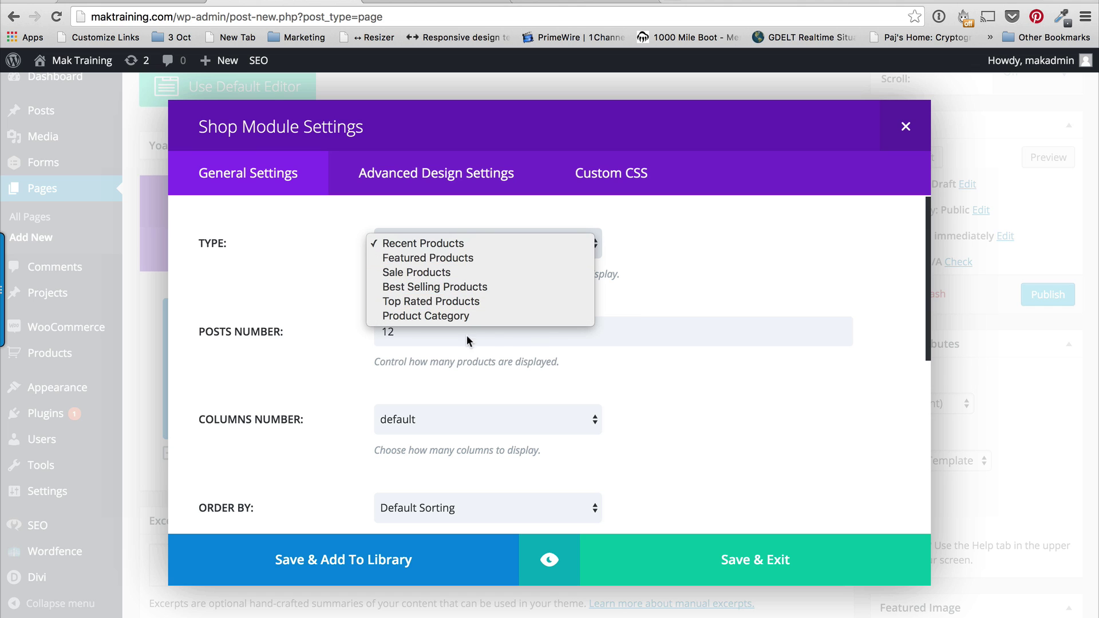
pyautogui.click(489, 243)
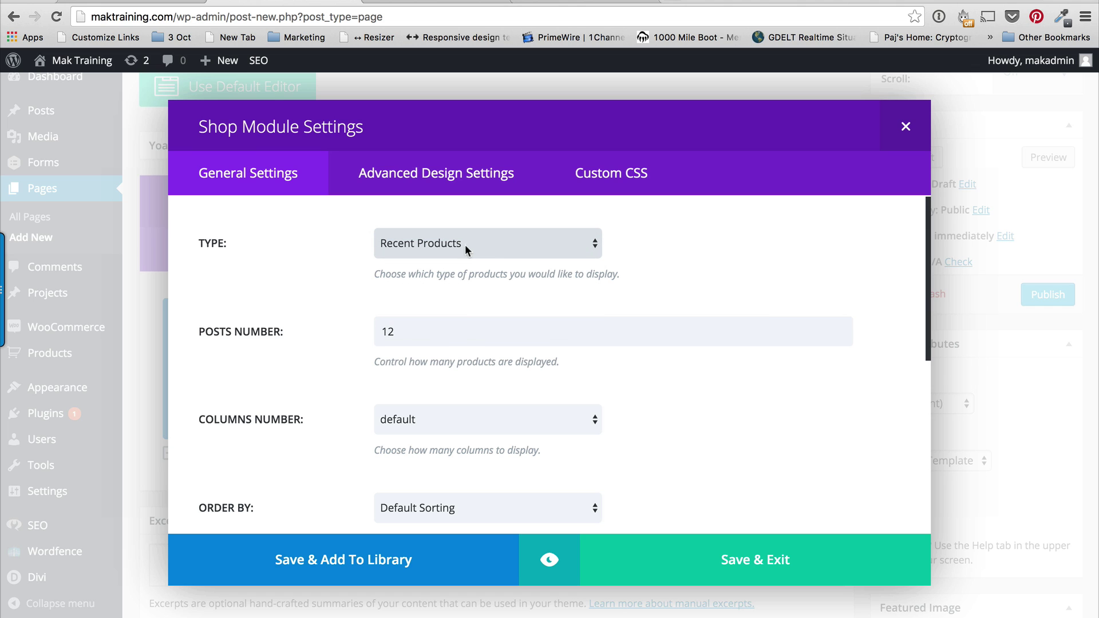
pyautogui.doubleClick(402, 333)
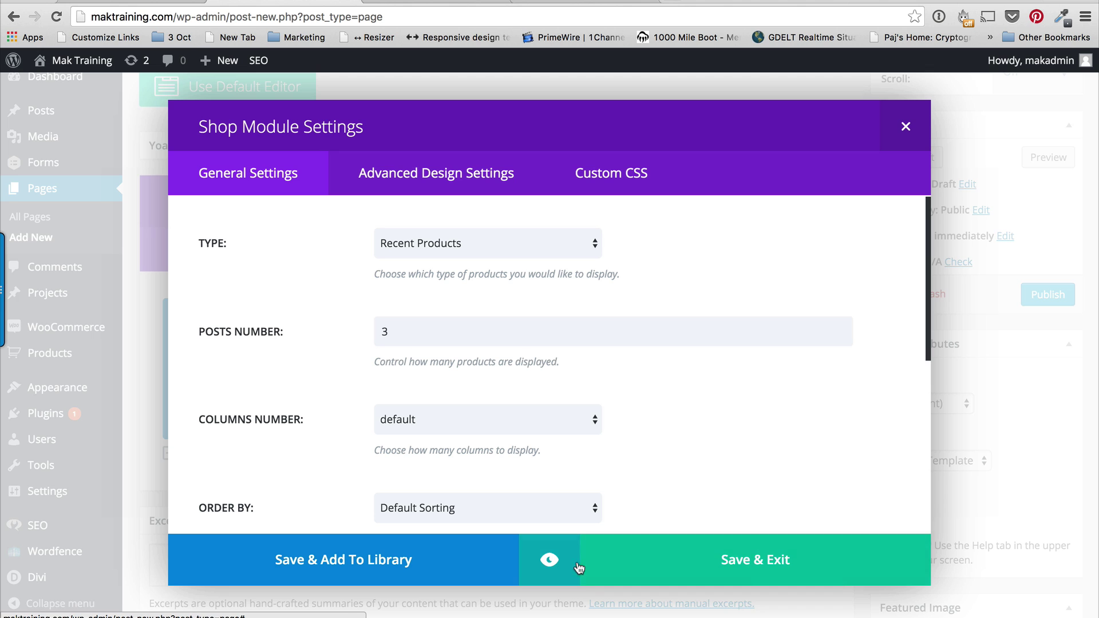
pyautogui.click(759, 564)
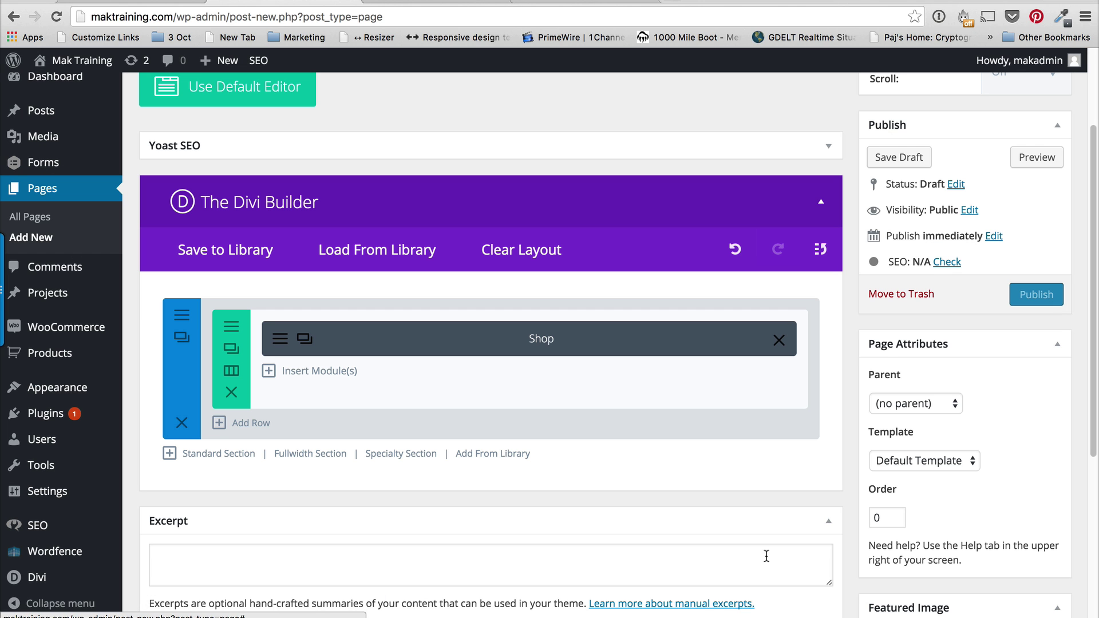
pyautogui.click(1052, 300)
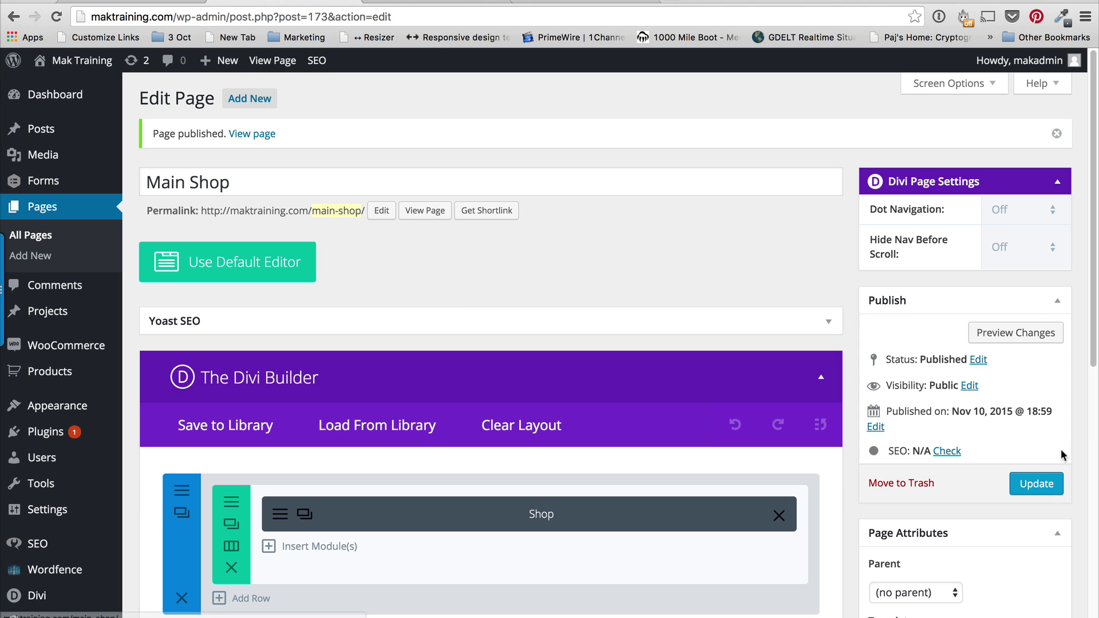
# Update the Main Shop page and view it live on the site
pyautogui.click(1035, 484)
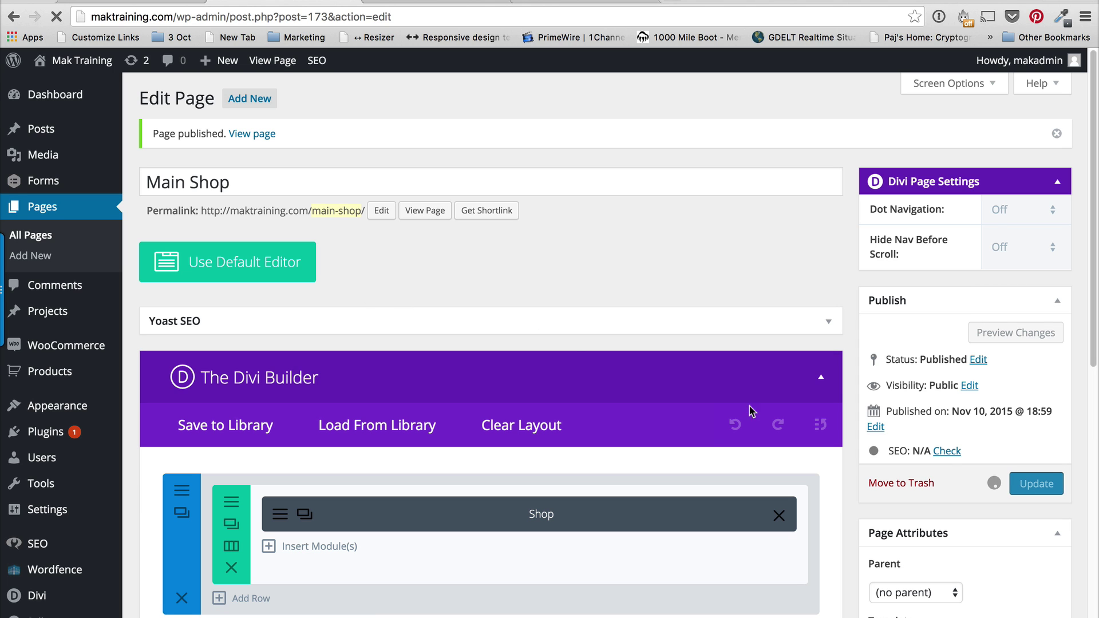
pyautogui.click(424, 216)
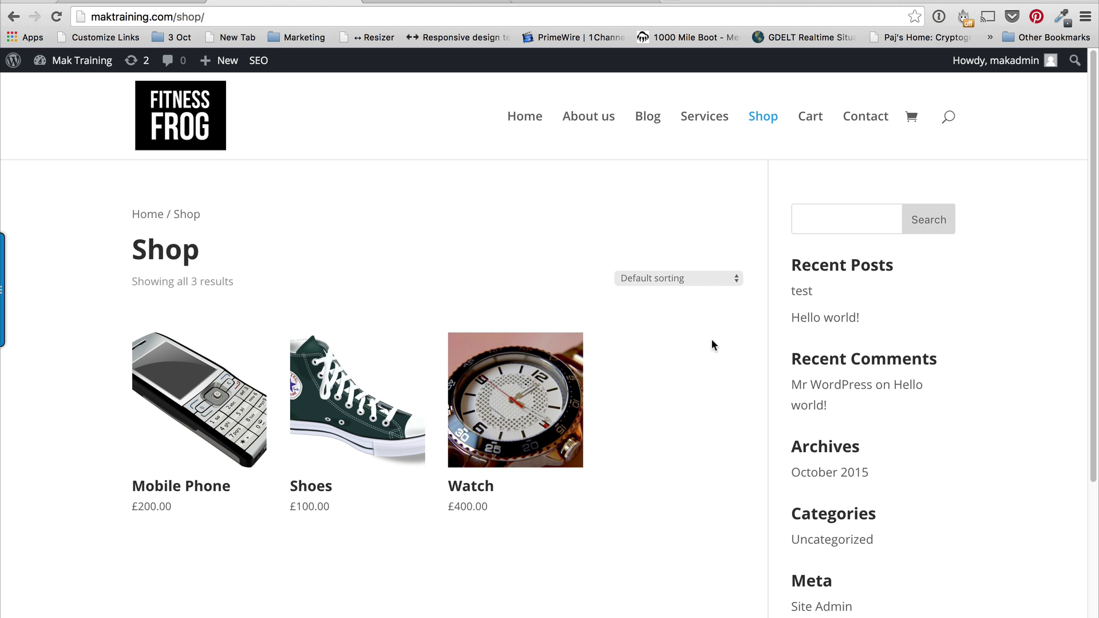
# Check the live Main Shop page, then remove 'main-shop/' from the address to load the home page
pyautogui.click(256, 2)
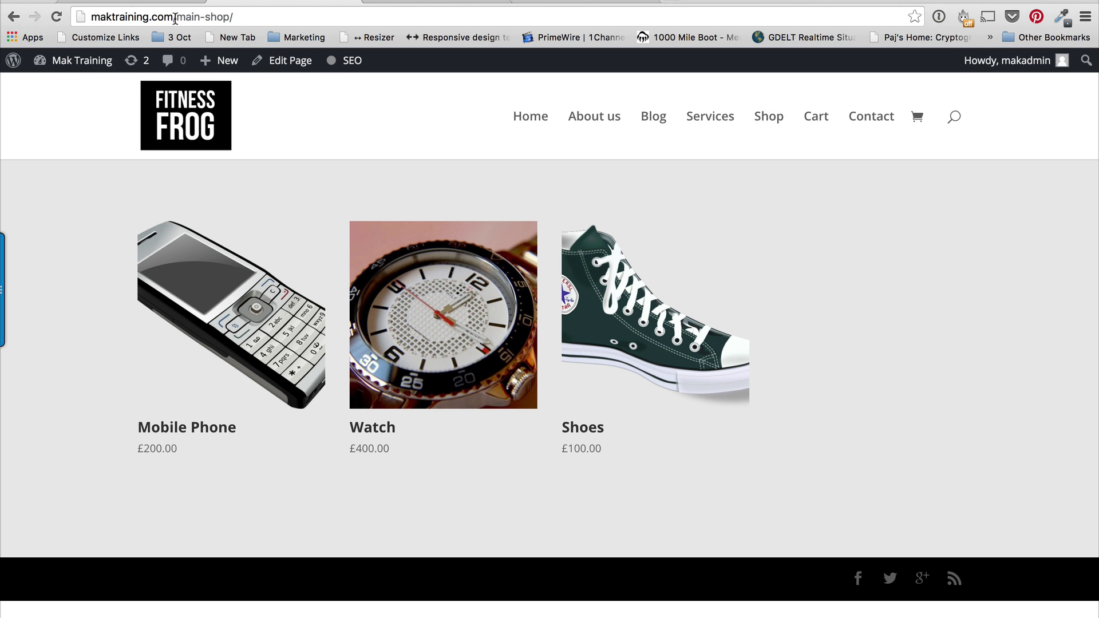
pyautogui.moveTo(175, 17); pyautogui.dragTo(258, 23)
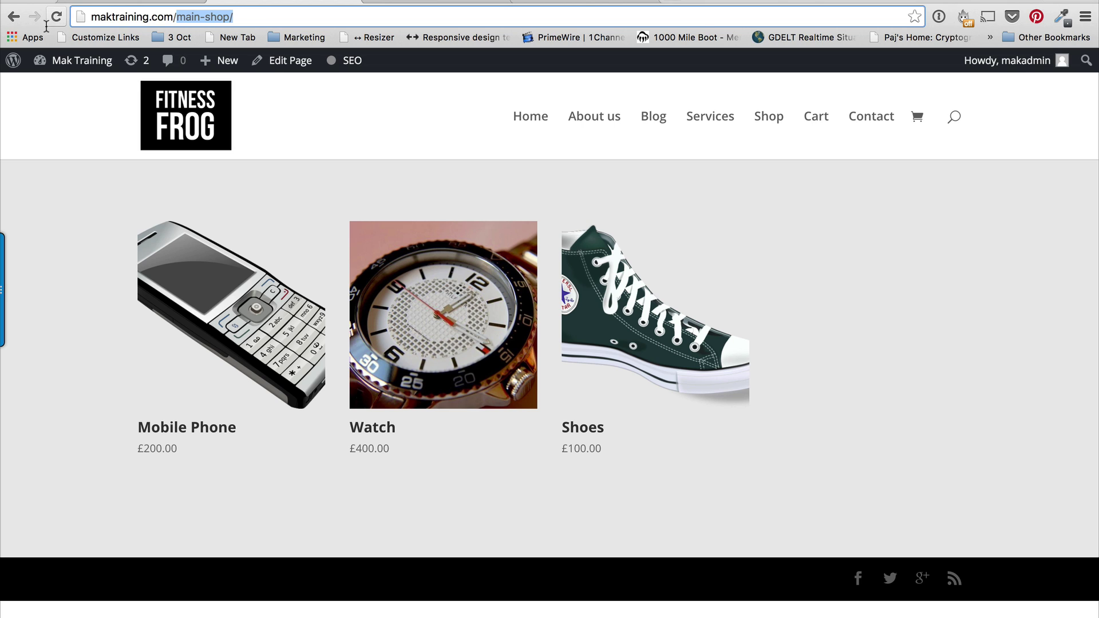
pyautogui.moveTo(106, 66)
pyautogui.press('BackSpace')
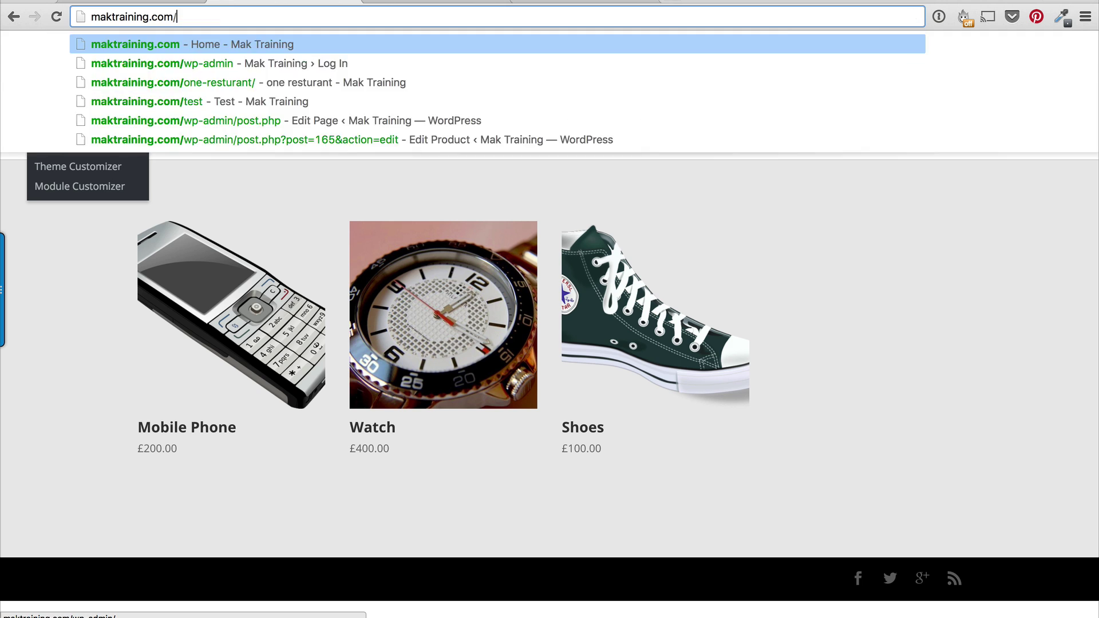
pyautogui.press('Return')
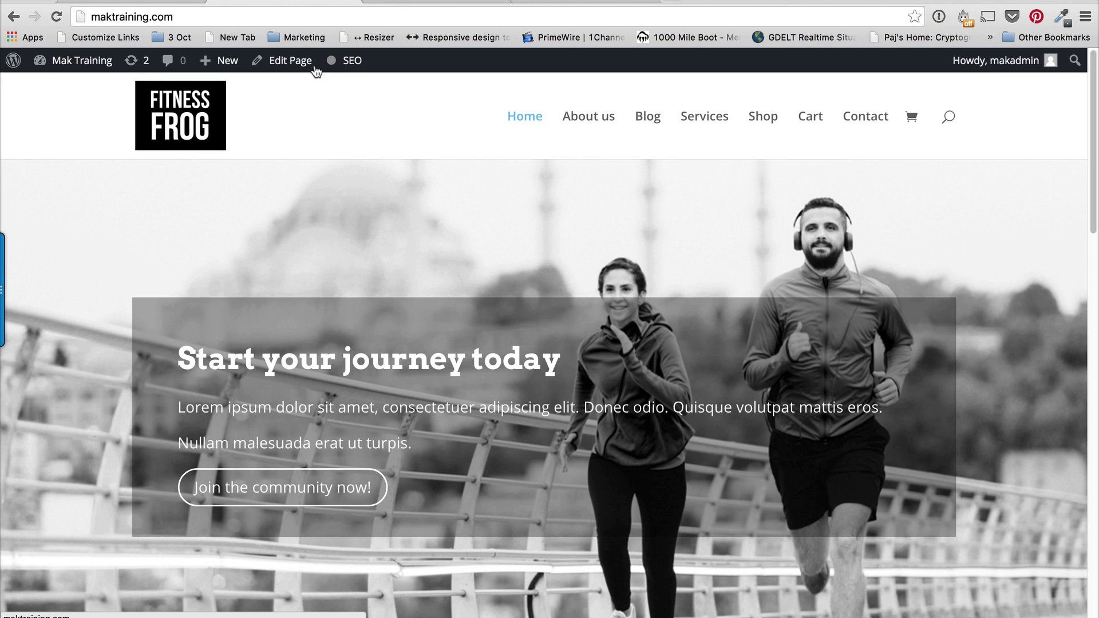
# Open the Home page in the Divi Builder and add a Standard Section below the Blurb section
pyautogui.click(302, 63)
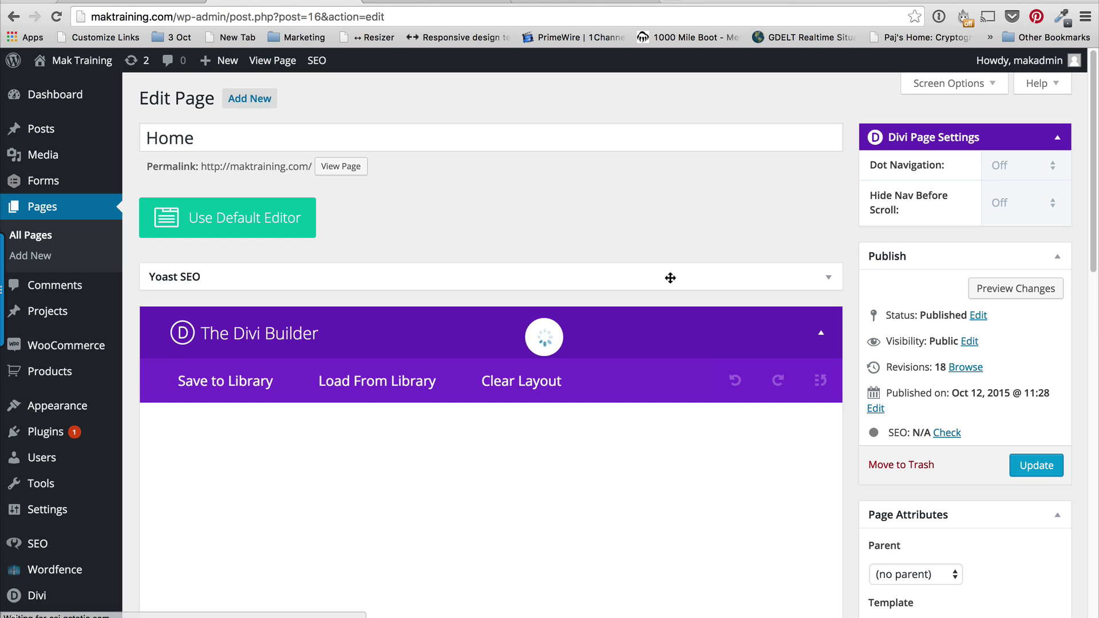
pyautogui.scroll(-1, 665, 277)
pyautogui.scroll(-10, 664, 277)
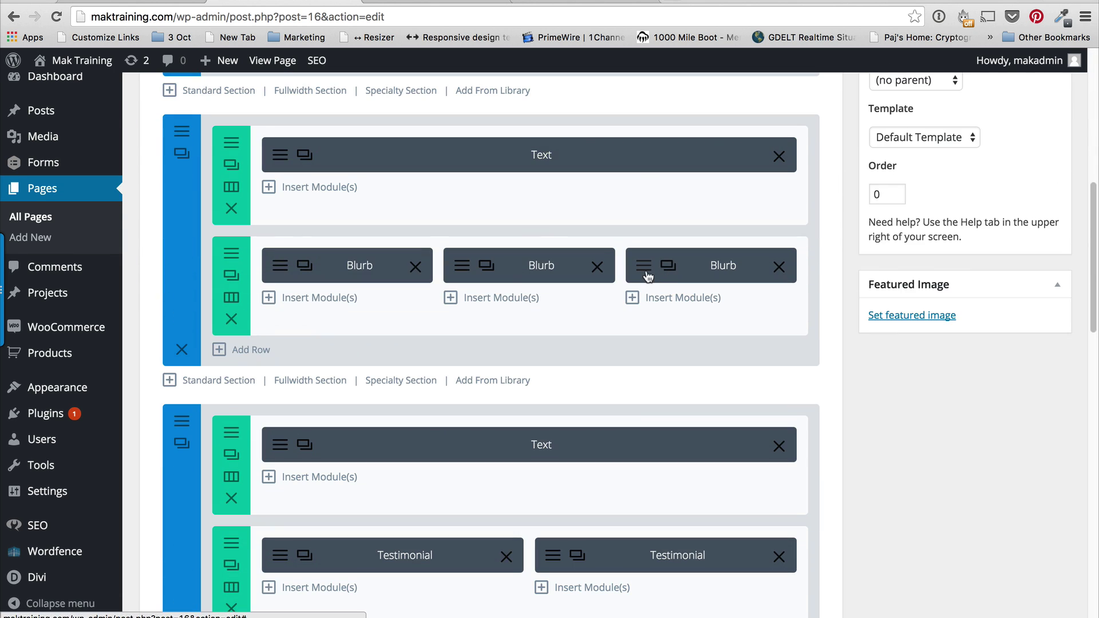
pyautogui.scroll(-1, 270, 357)
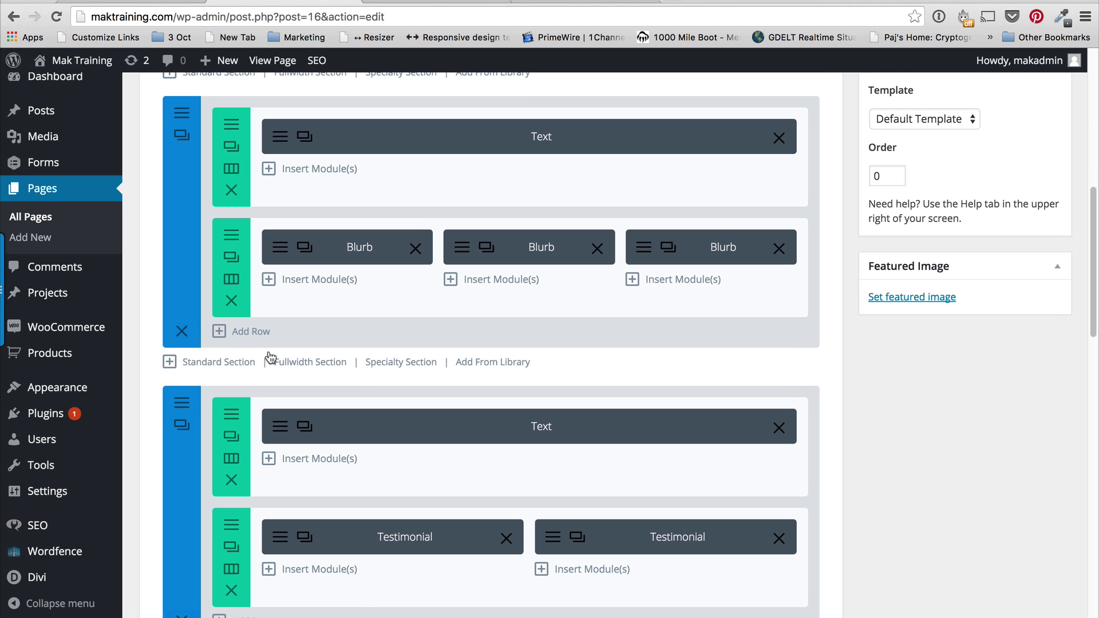
pyautogui.click(220, 364)
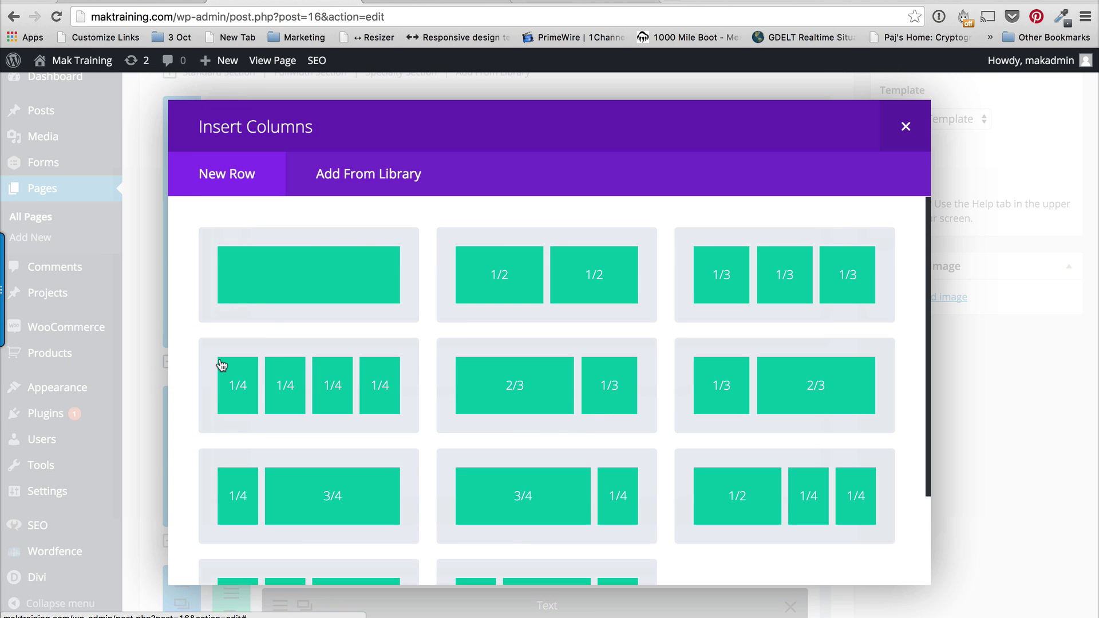
# Give the new section a one-column row holding a Shop module with default settings
pyautogui.click(324, 276)
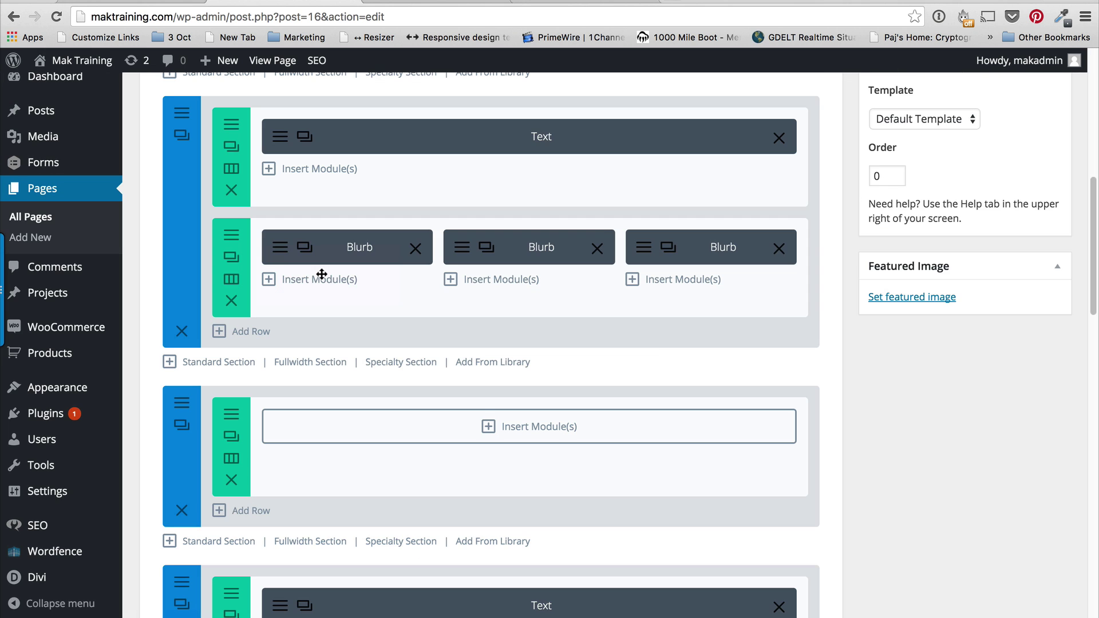
pyautogui.click(495, 431)
pyautogui.scroll(-5, 543, 281)
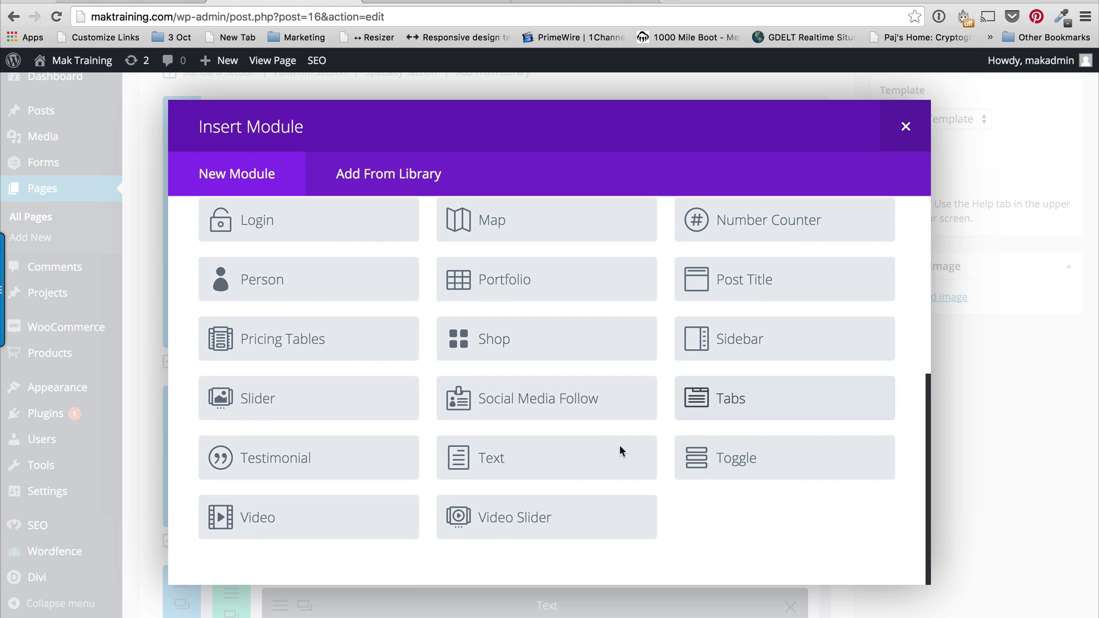
pyautogui.click(494, 335)
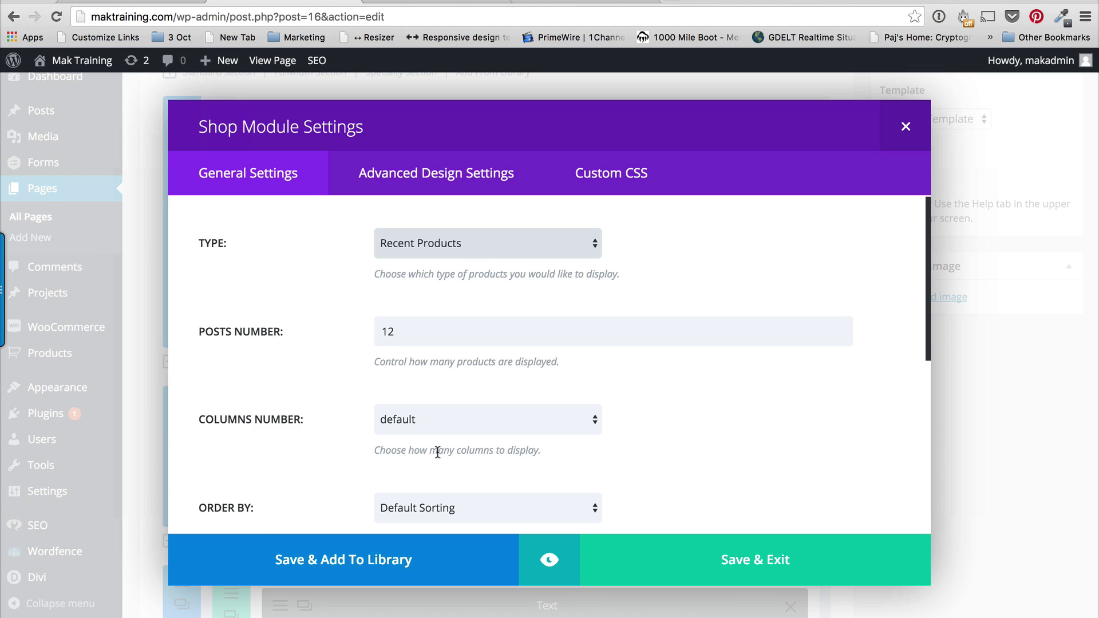
pyautogui.scroll(-5, 438, 452)
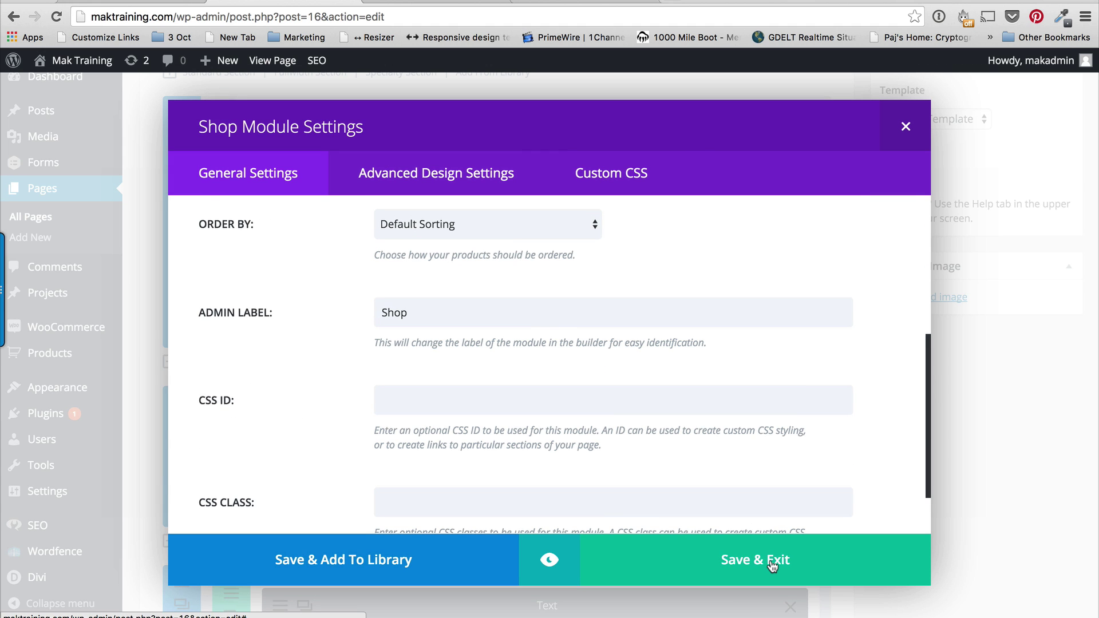
pyautogui.click(773, 566)
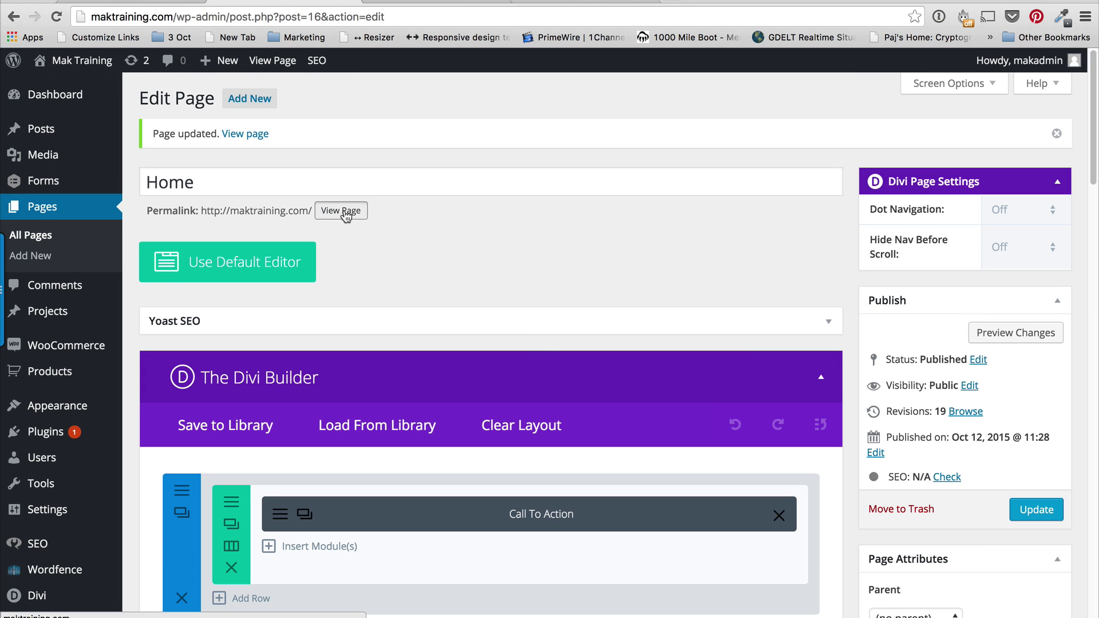
pyautogui.click(343, 211)
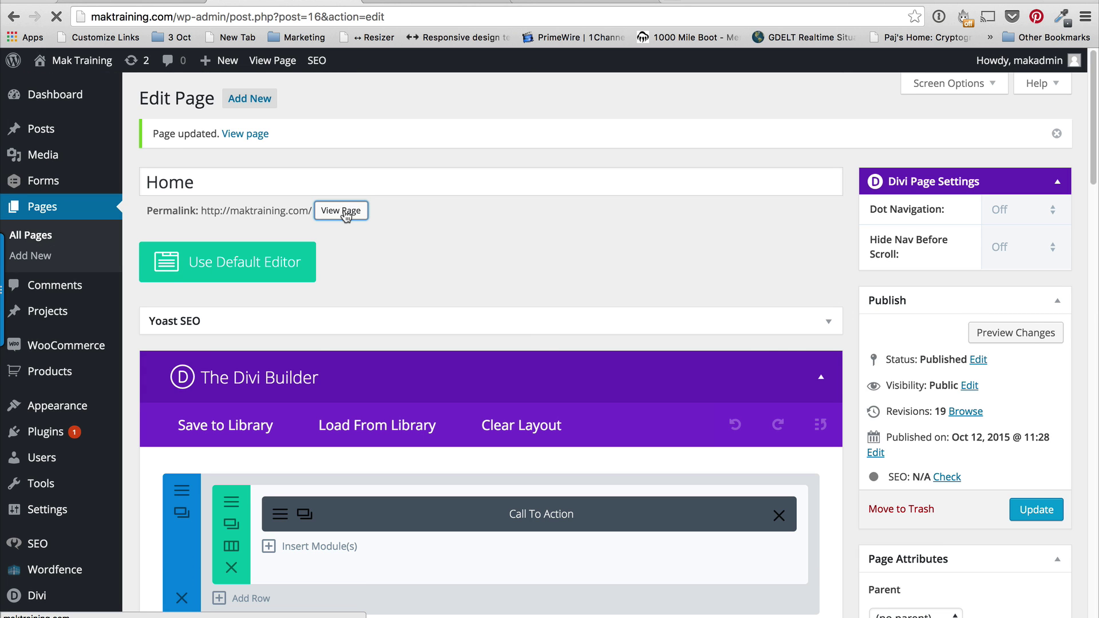
pyautogui.scroll(-10, 343, 209)
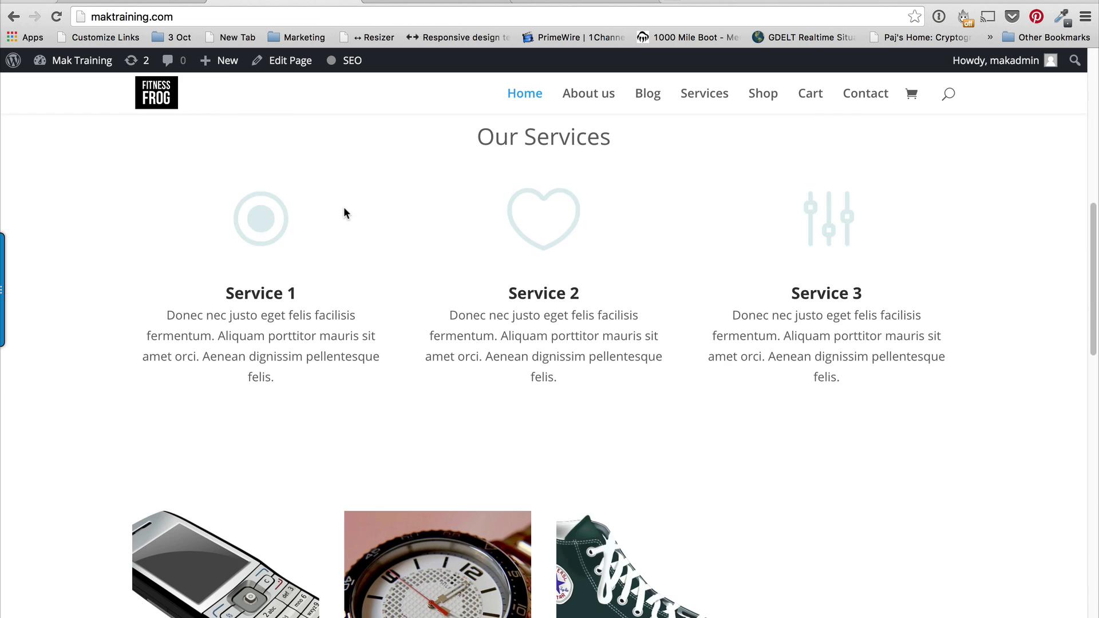
pyautogui.scroll(-4, 344, 209)
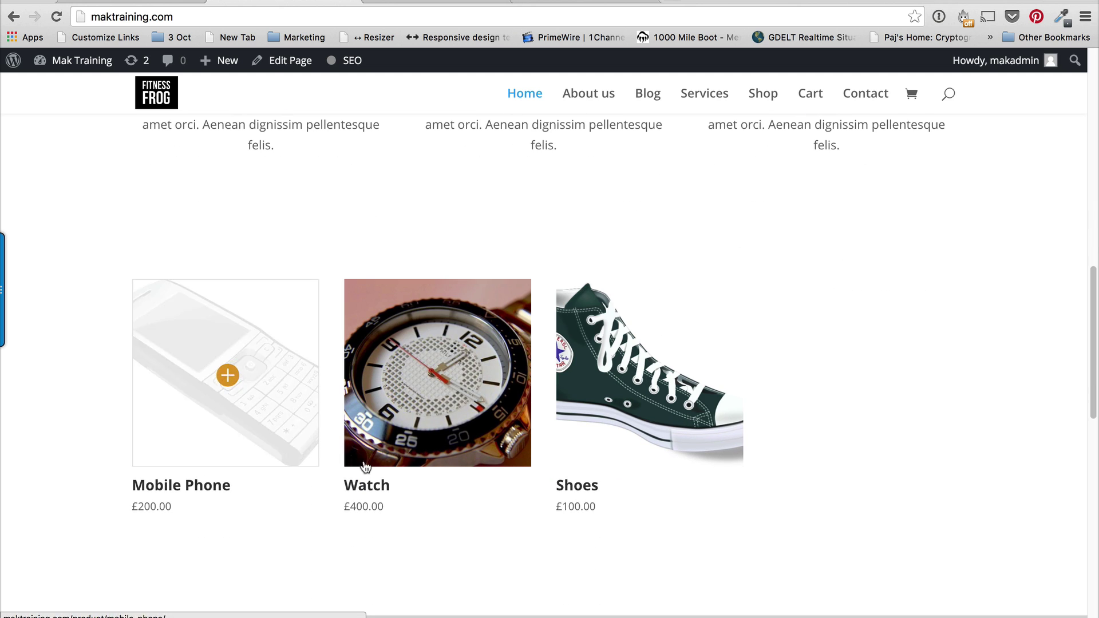
pyautogui.scroll(-3, 846, 438)
pyautogui.scroll(3, 849, 435)
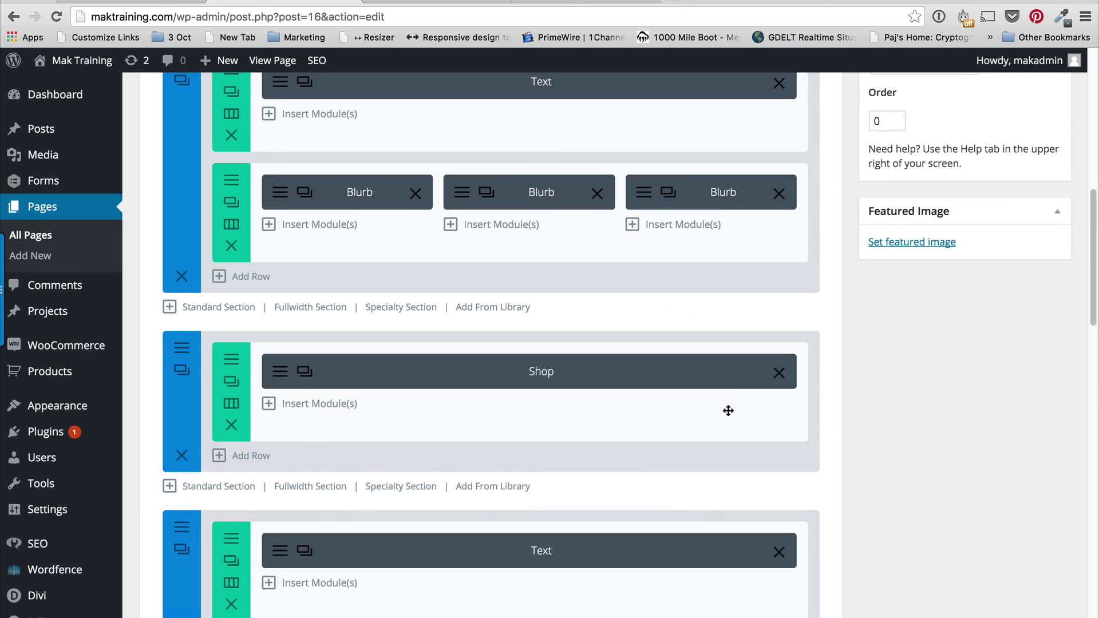
pyautogui.scroll(3, 729, 410)
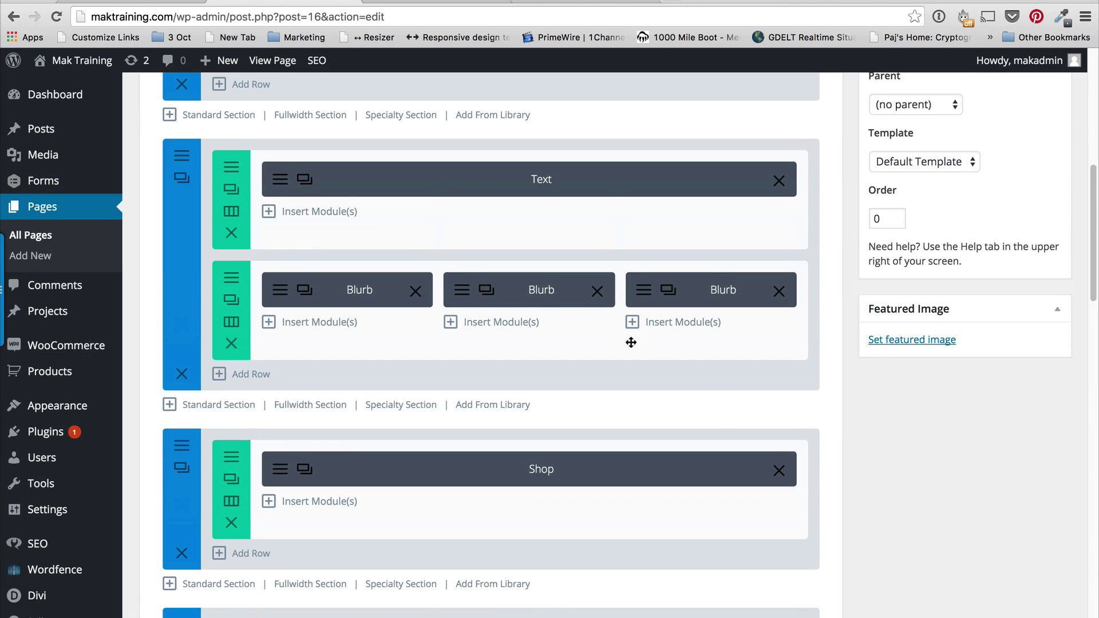
# Duplicate the Our Services text, move the copy above the Shop module, and reword it to 'Our Shop'
pyautogui.click(306, 183)
pyautogui.moveTo(584, 229); pyautogui.dragTo(582, 478)
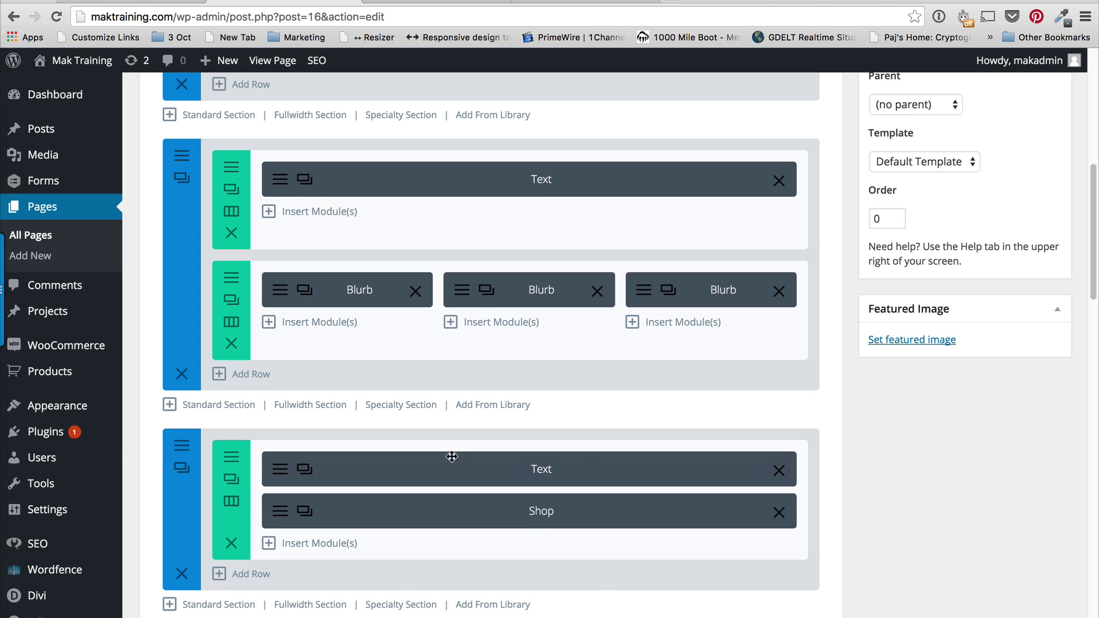
pyautogui.click(279, 469)
pyautogui.scroll(-5, 434, 286)
pyautogui.click(427, 280)
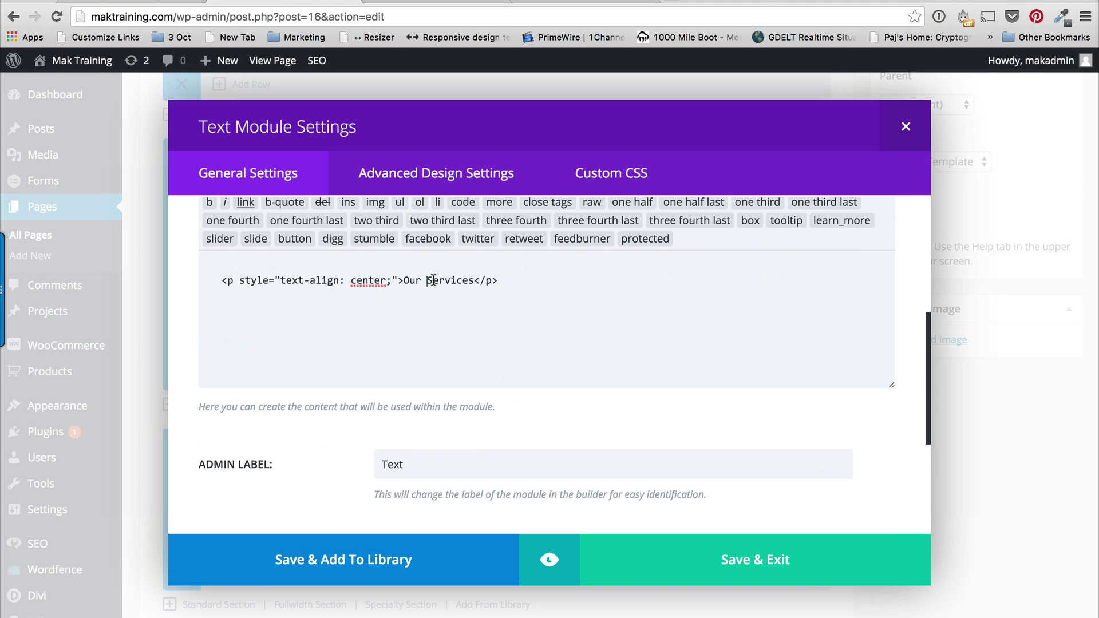
pyautogui.moveTo(427, 280); pyautogui.dragTo(474, 280)
pyautogui.write('Shop')
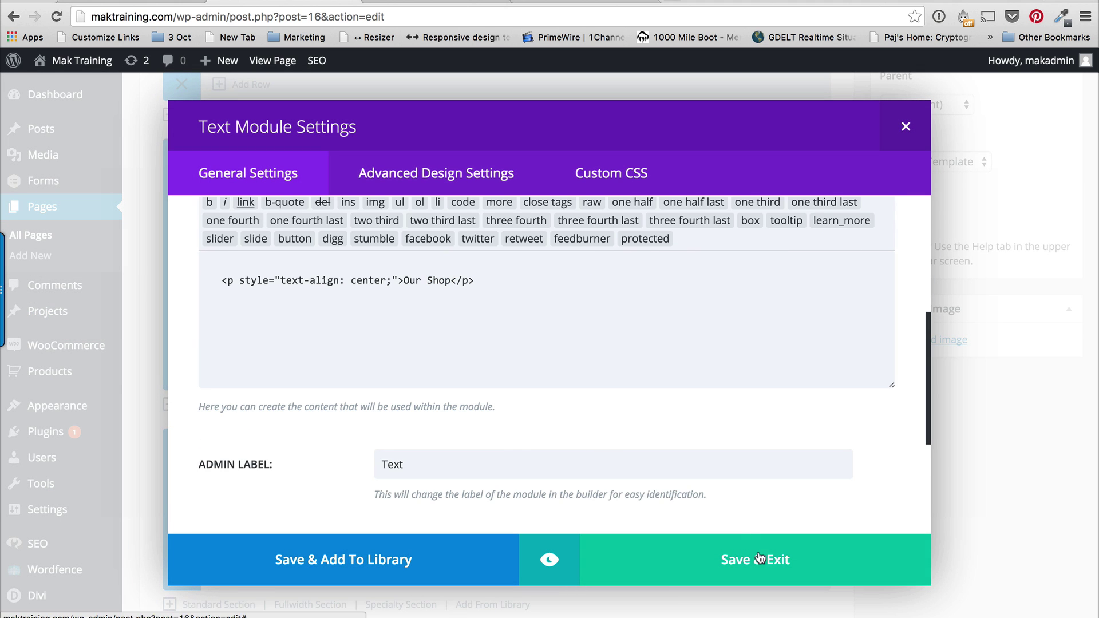
pyautogui.click(782, 564)
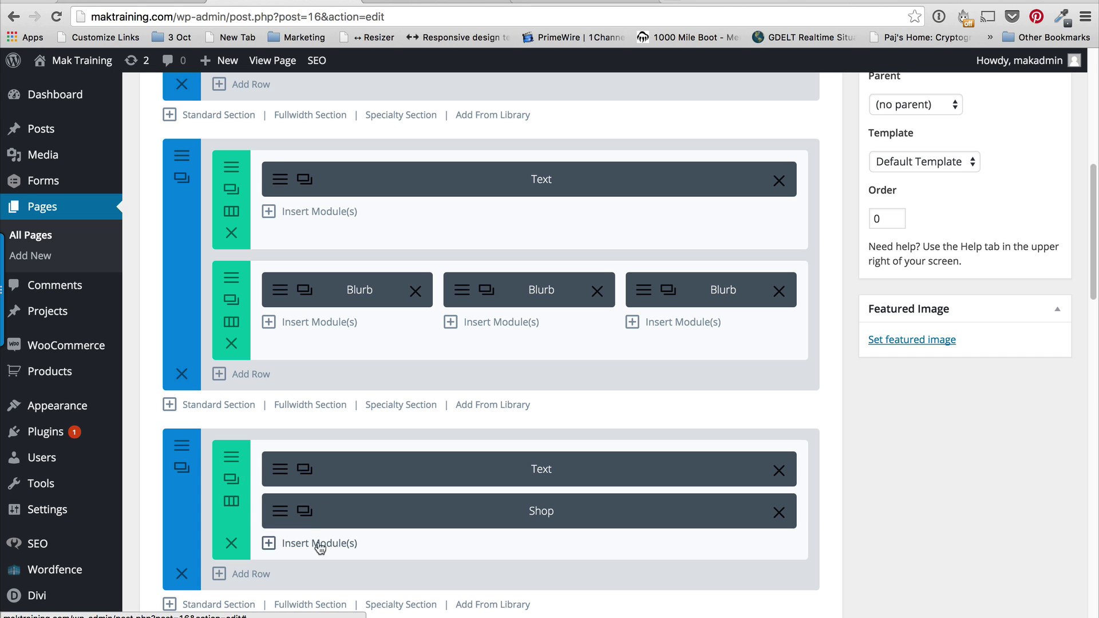
pyautogui.scroll(-3, 229, 458)
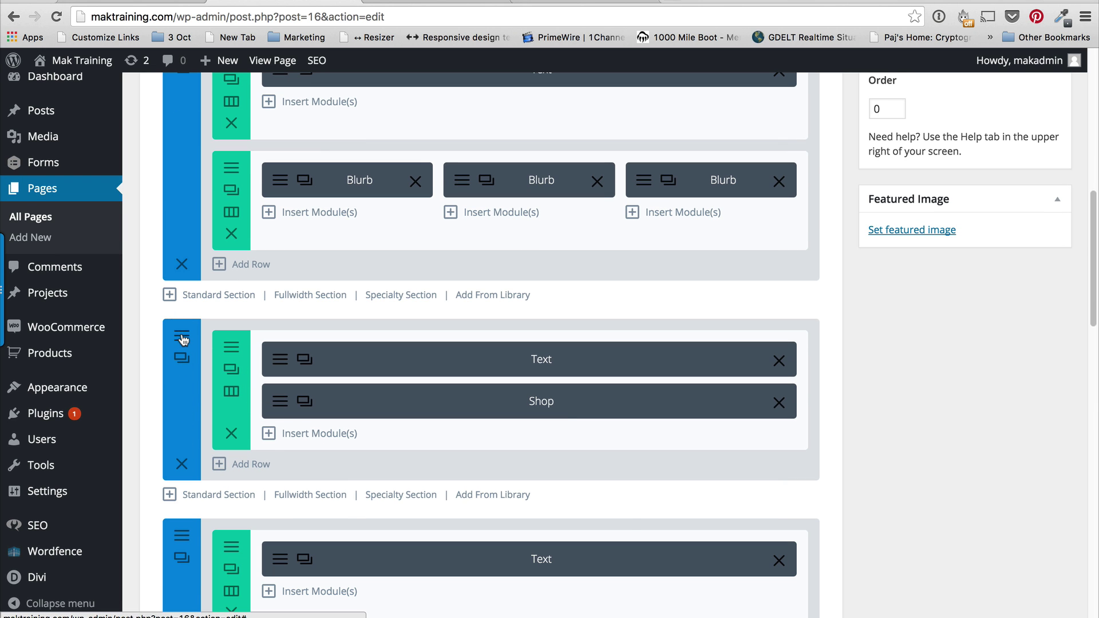
# Set the shop section's background colour to black
pyautogui.click(182, 358)
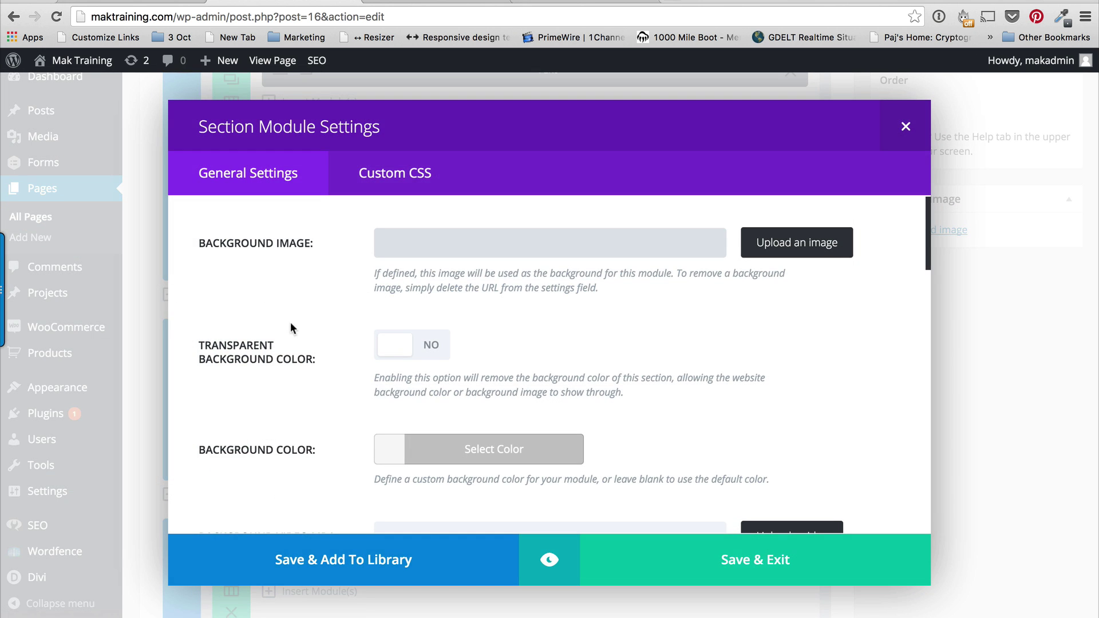
pyautogui.scroll(-3, 332, 393)
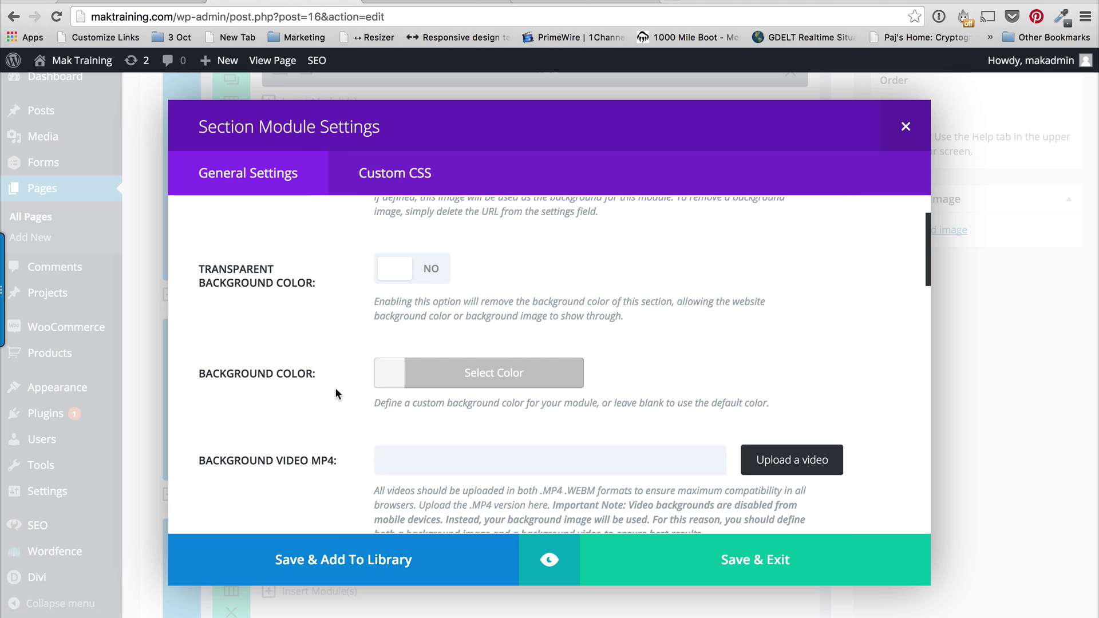
pyautogui.click(396, 378)
pyautogui.scroll(-3, 343, 405)
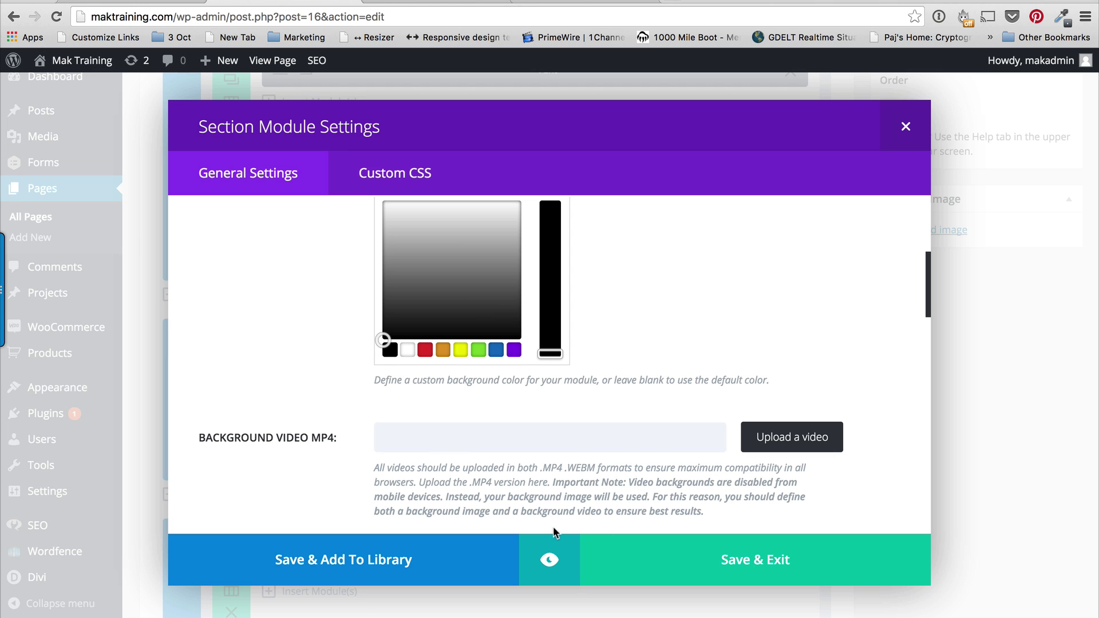
pyautogui.click(791, 558)
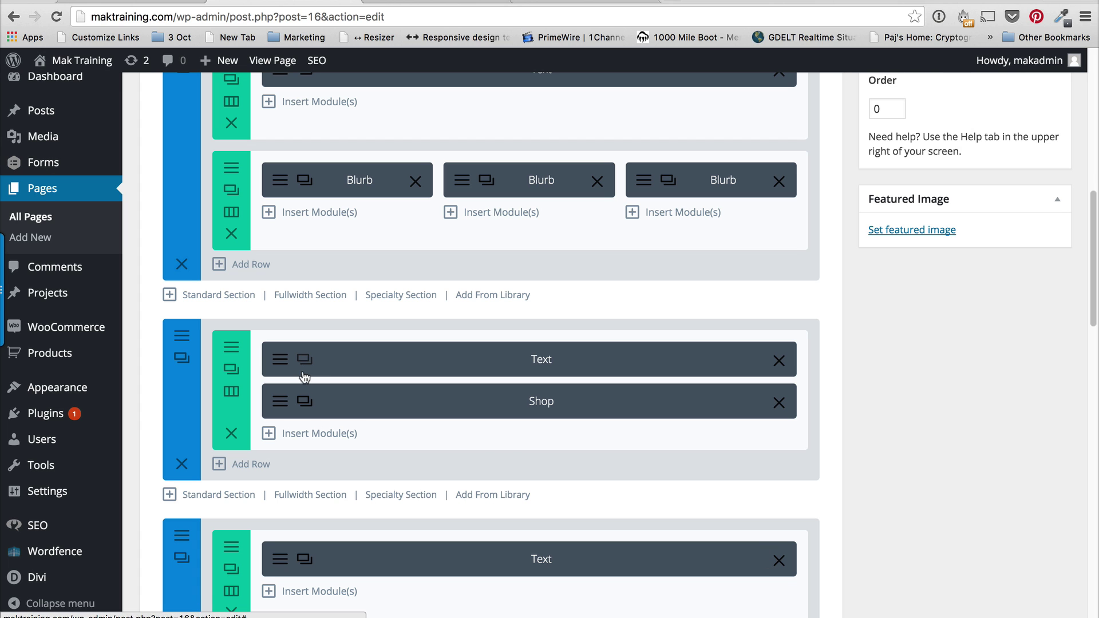
# Set the Our Shop heading's text colour to Light and update the Home page
pyautogui.click(280, 361)
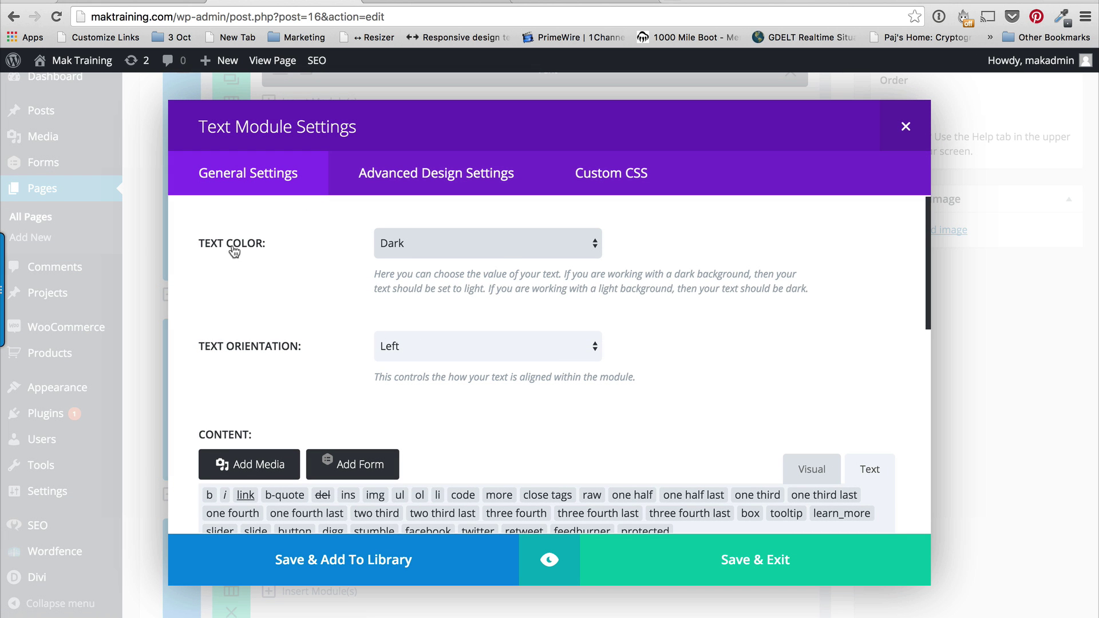
pyautogui.click(501, 251)
pyautogui.click(487, 264)
pyautogui.click(776, 569)
pyautogui.scroll(6, 988, 418)
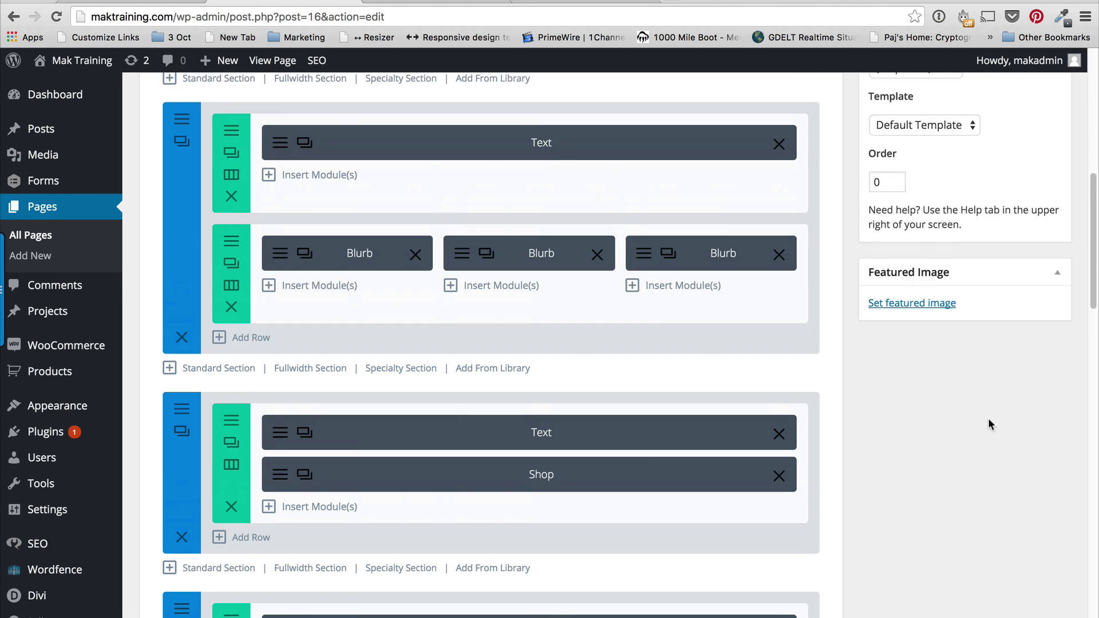
pyautogui.click(1045, 230)
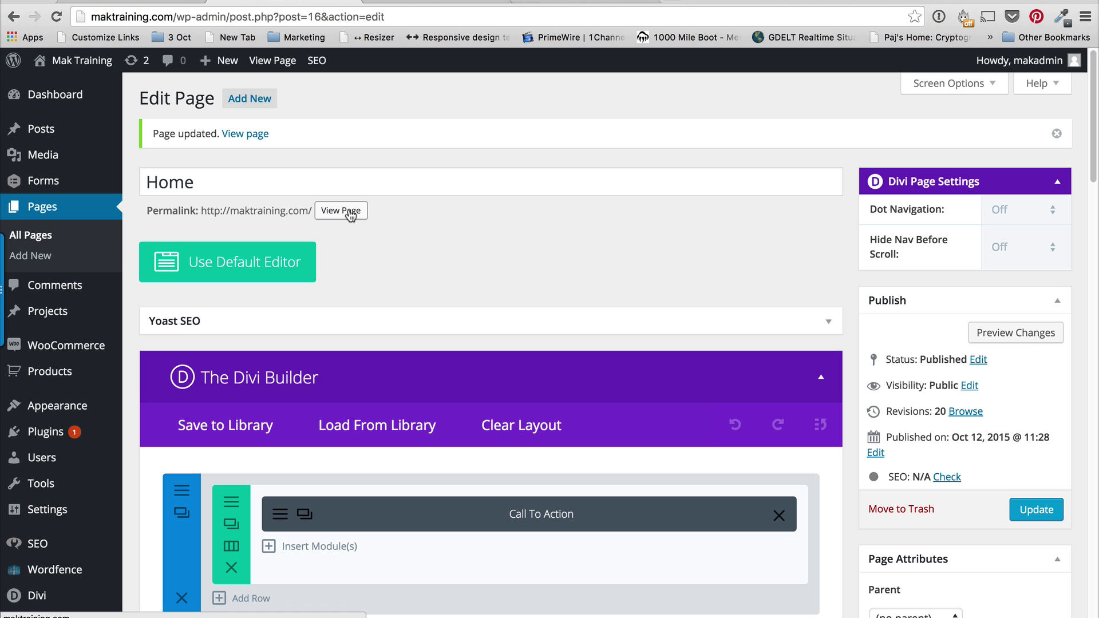
# View the live Home page, scroll to the black Our Shop section, and open the Watch product
pyautogui.click(350, 215)
pyautogui.scroll(-5, 437, 256)
pyautogui.scroll(-8, 437, 258)
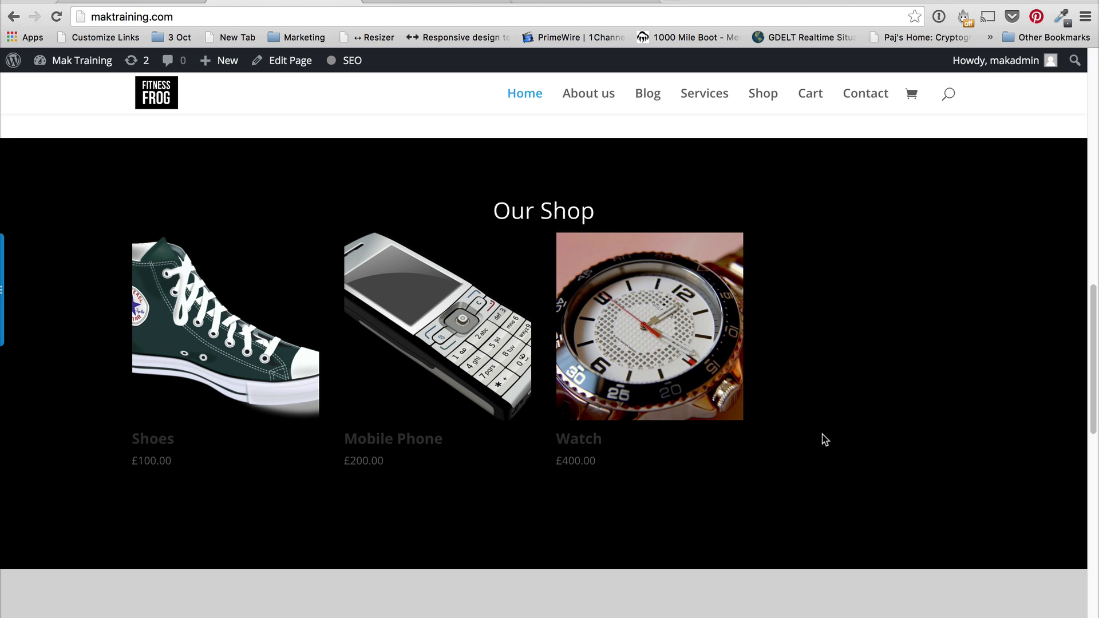
pyautogui.scroll(4, 824, 439)
pyautogui.scroll(-2, 824, 440)
pyautogui.click(671, 411)
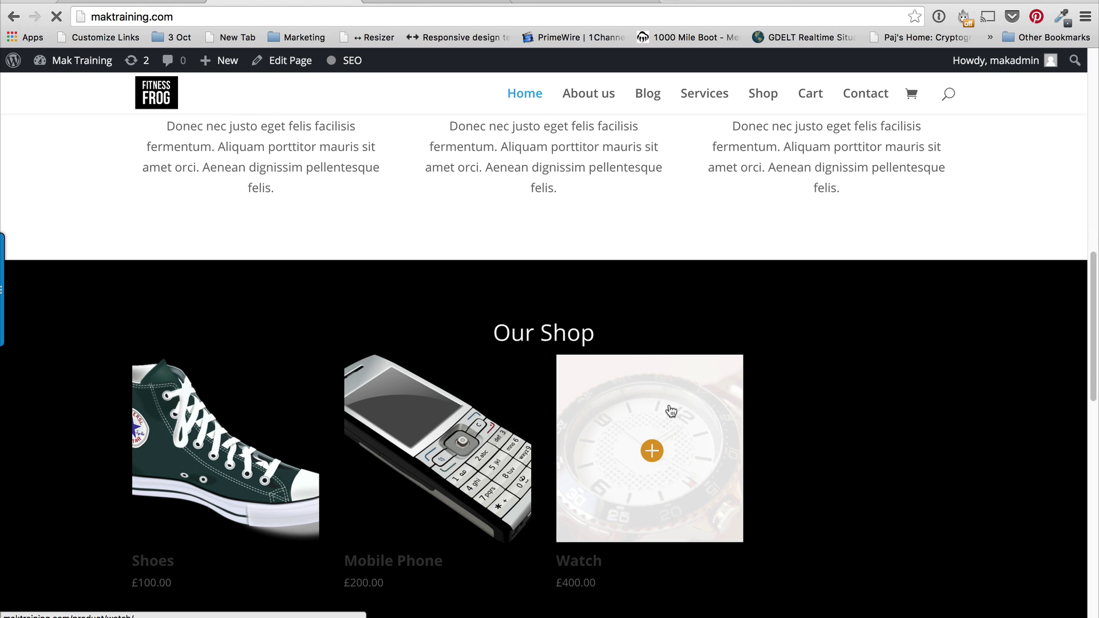
# Add the £400.00 Watch to the cart from its product page
pyautogui.scroll(-3, 638, 425)
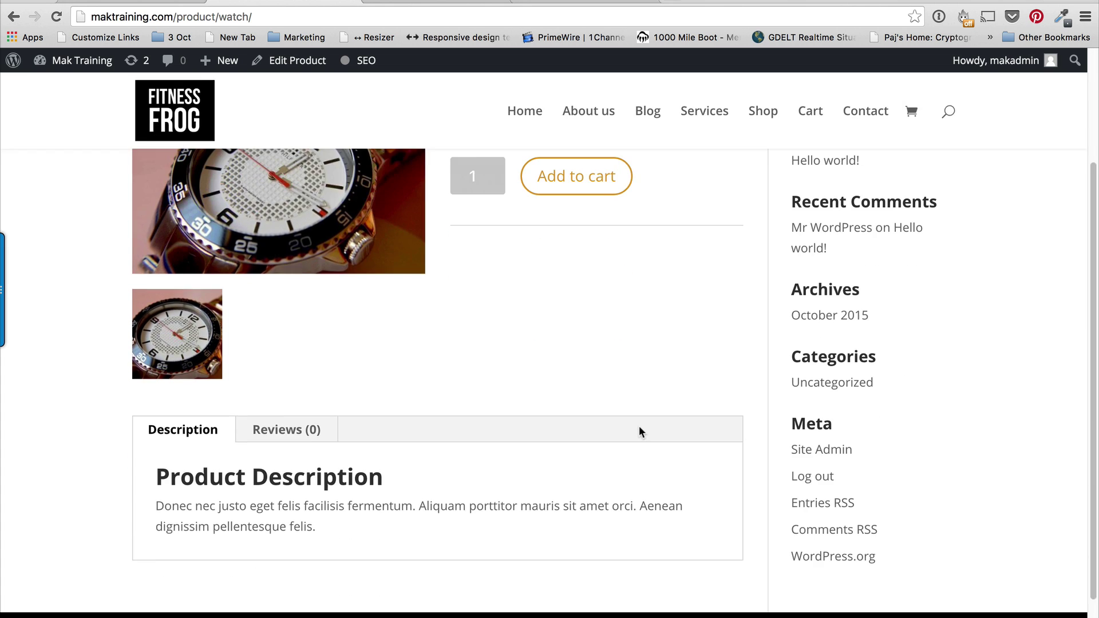
pyautogui.scroll(3, 639, 424)
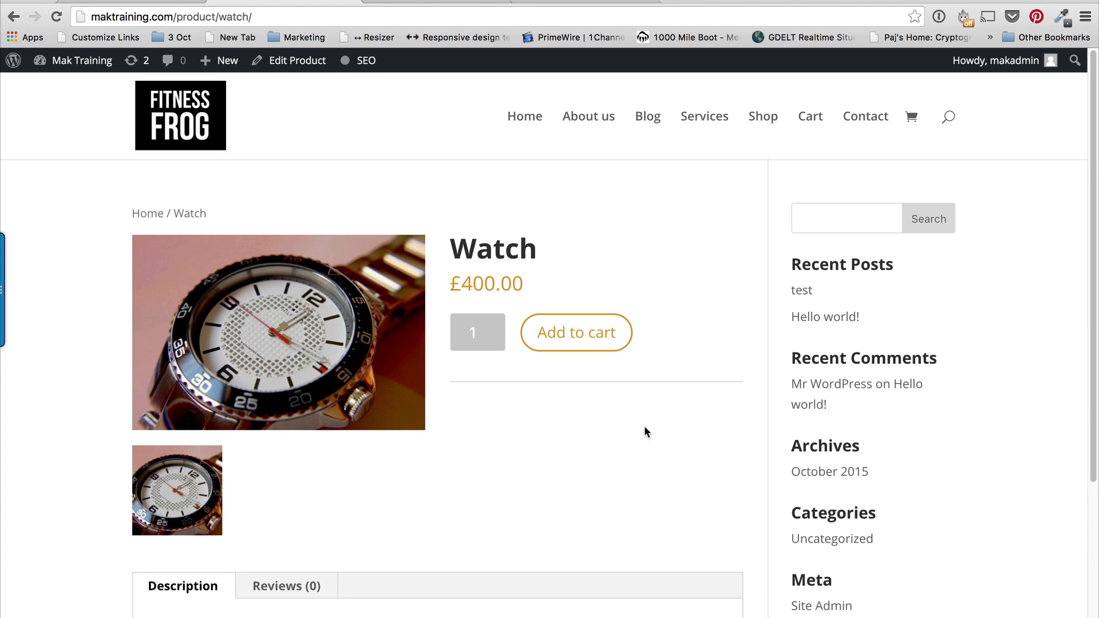
pyautogui.click(583, 339)
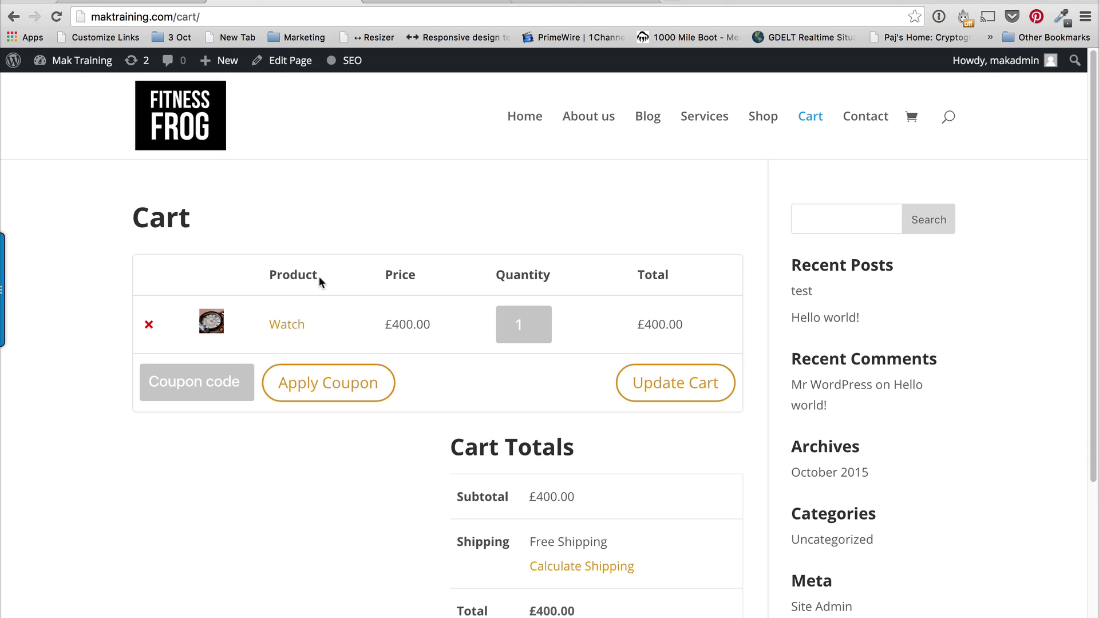
pyautogui.scroll(-5, 645, 434)
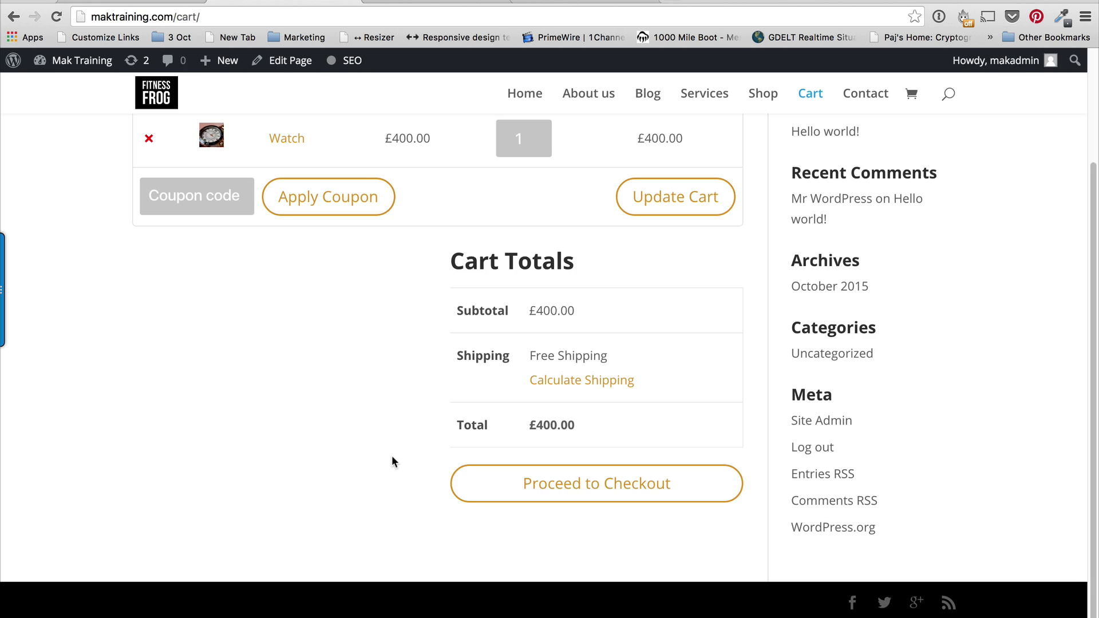
pyautogui.scroll(5, 393, 455)
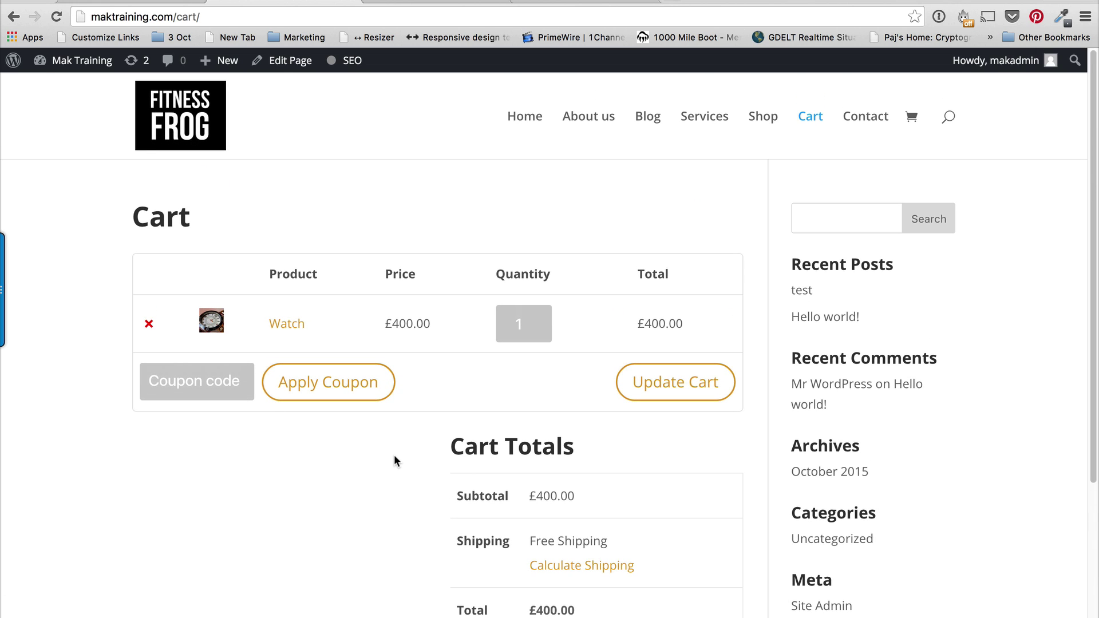